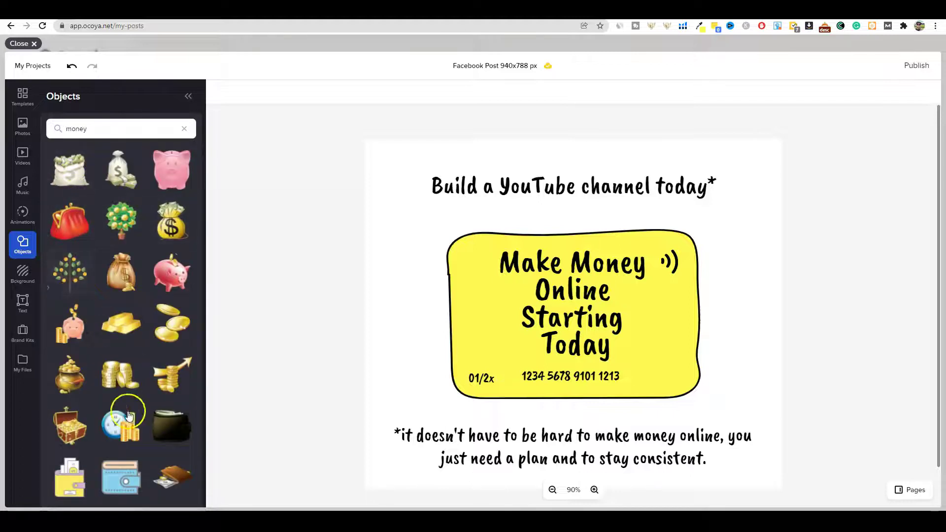
Add the open money bag image, shrunk, in the yellow card's lower-right corner, and delete the card's number and 01/2x date texts
left_click(69, 169)
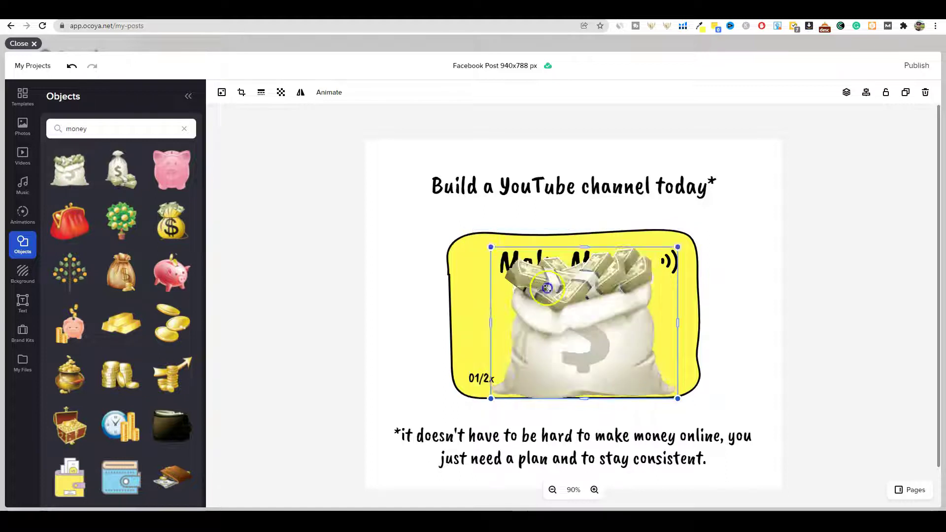
left_click(626, 350)
left_click(492, 391)
left_click(485, 386)
key("Delete")
left_click(601, 375)
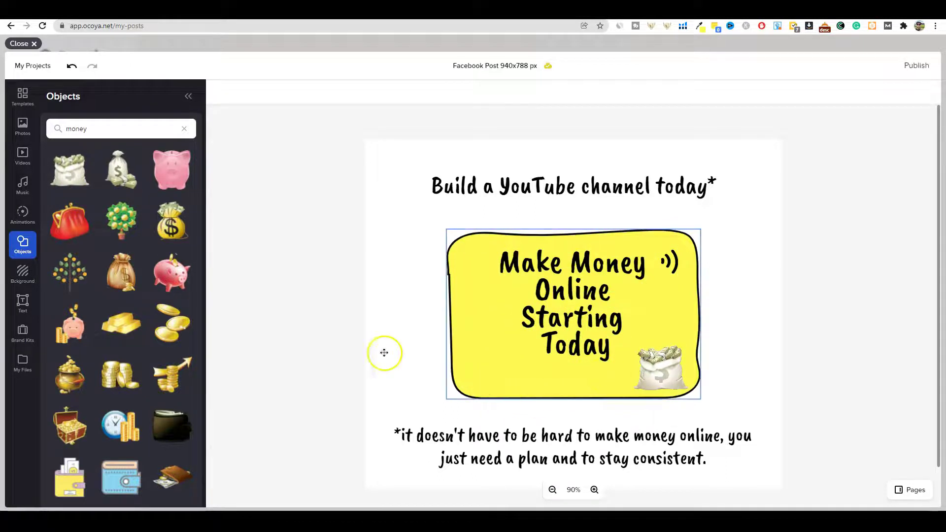
Add the money tree image, shrunk, in the lower-left corner of the yellow card
left_click(121, 221)
left_click_drag(506, 227, 496, 356)
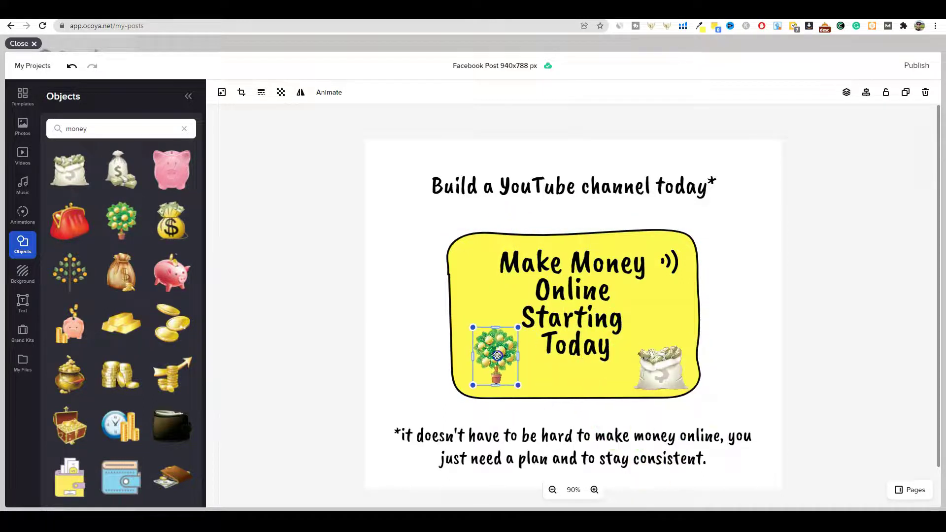
left_click(806, 333)
scroll(869, 336, "down", 1)
scroll(869, 342, "up", 1)
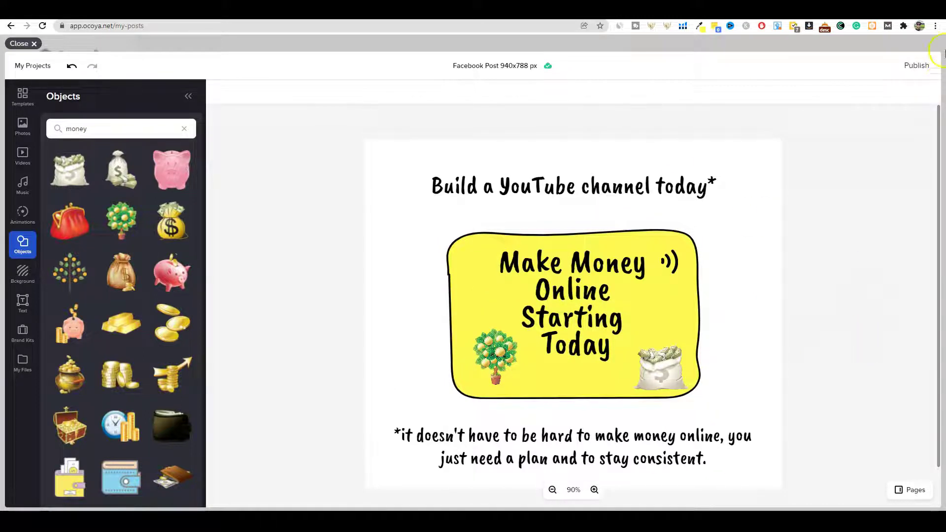
Publish the Facebook post design in the PNG transparent format
left_click(915, 67)
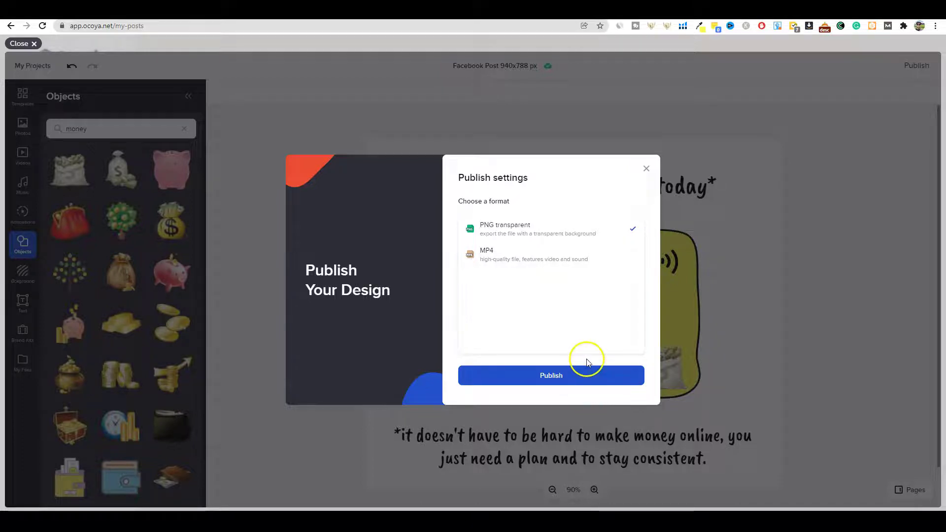
left_click(574, 380)
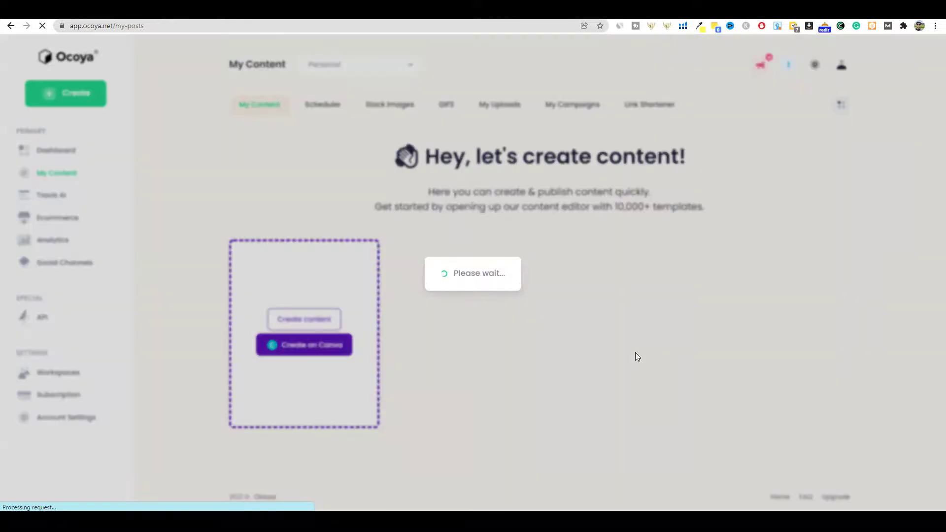
left_click(534, 338)
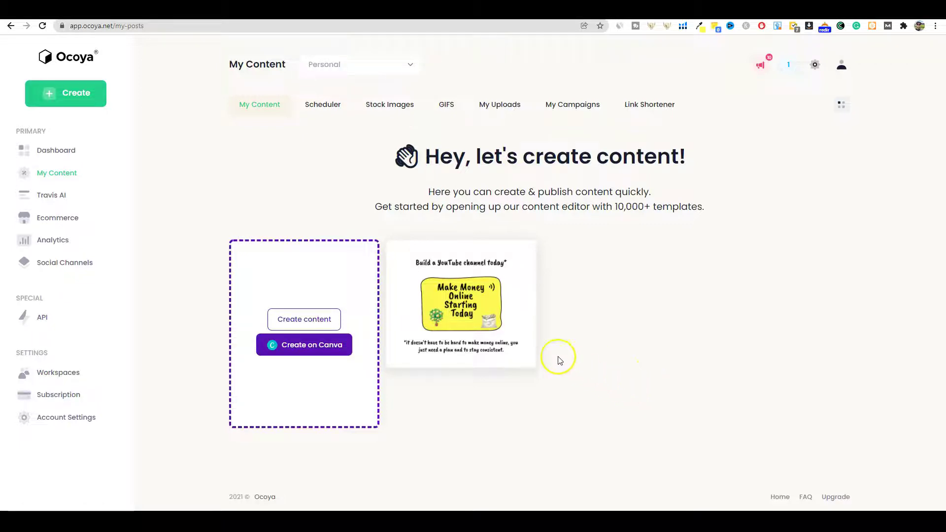
Start a caption for the published design and generate suggestions from "how to make money online. how to make money on youtube"
mouse_move(487, 351)
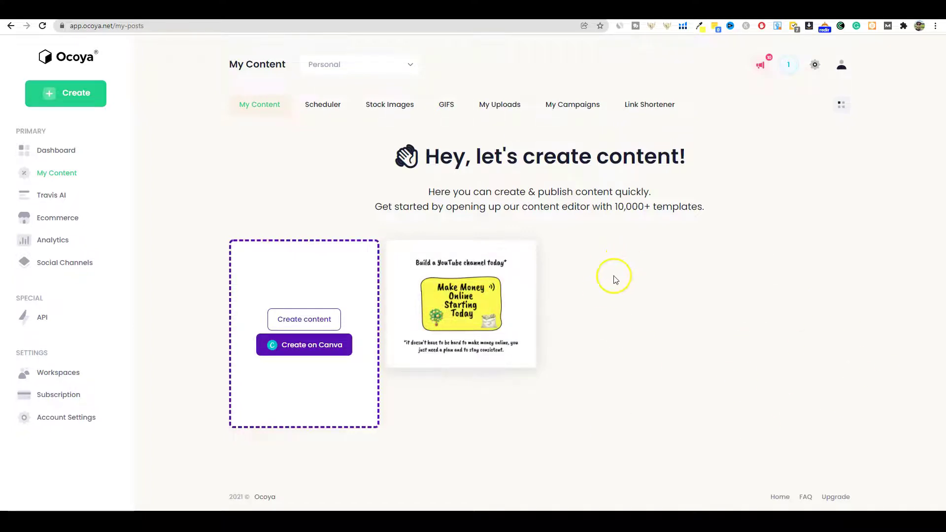
mouse_move(485, 251)
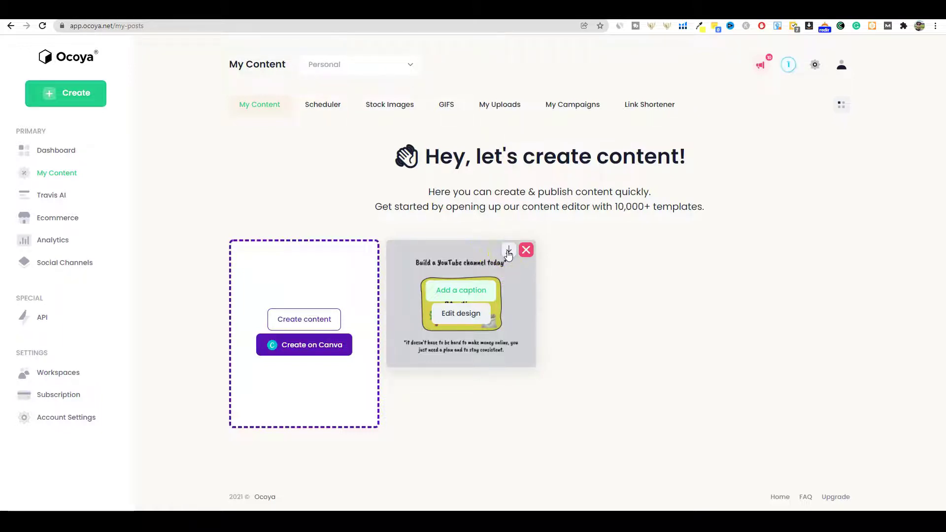
left_click(471, 294)
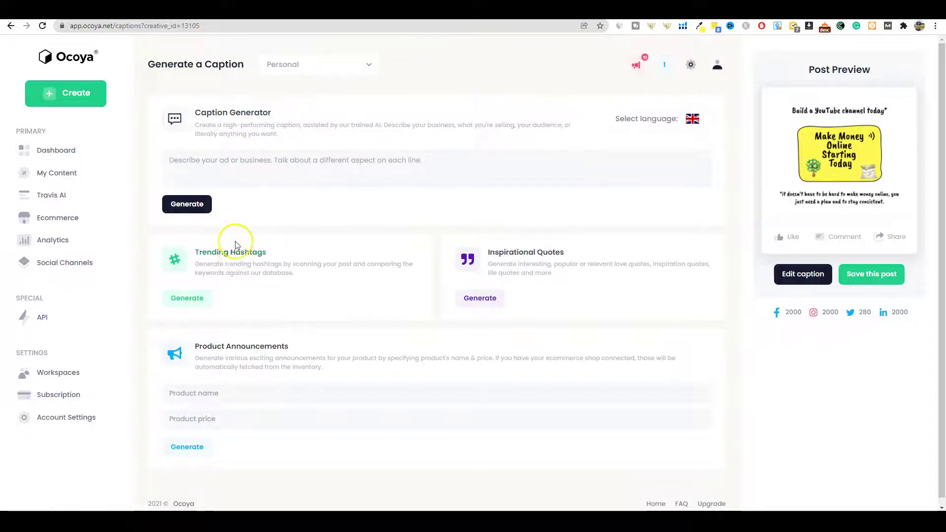
left_click(229, 168)
type("how to make money online. how to make money on youtube")
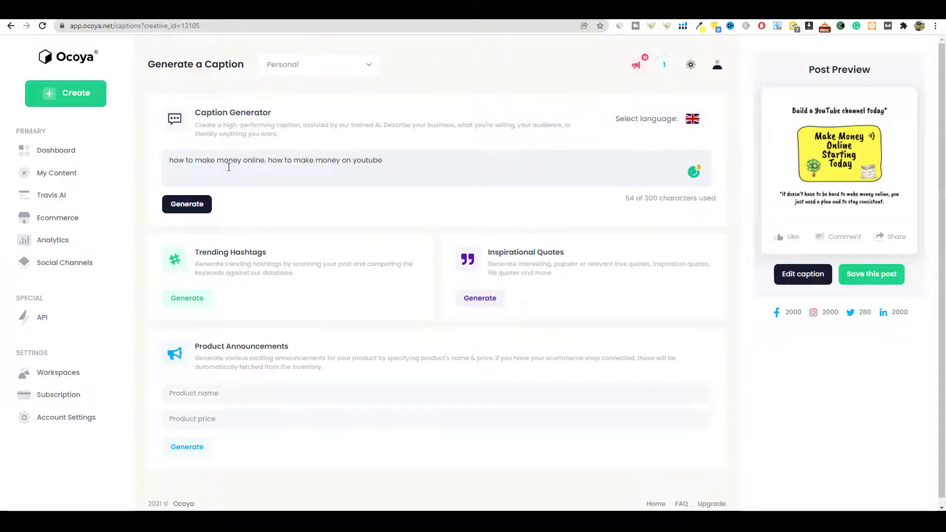
left_click(173, 204)
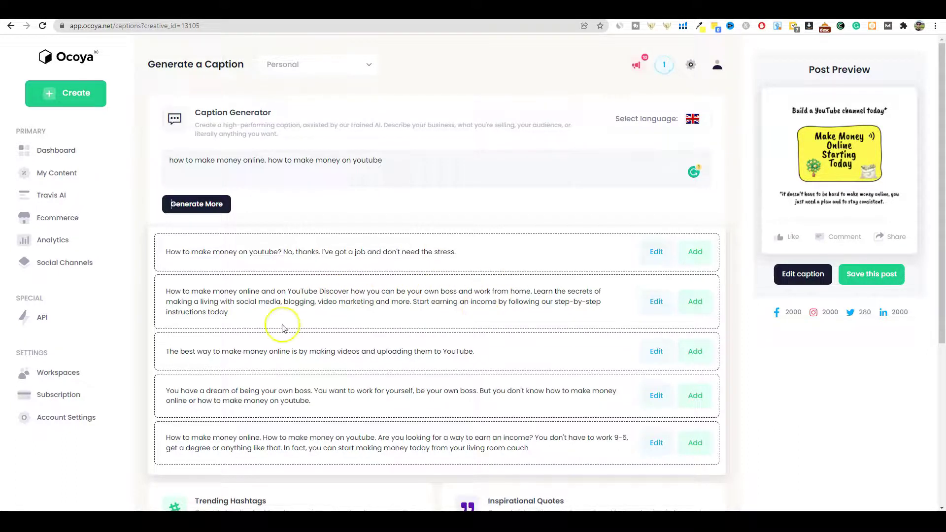
Add the generated caption beginning "How to make money online and on YouTube Discover how you can be your own boss" to the post
scroll(372, 372, "down", 2)
scroll(370, 233, "up", 1)
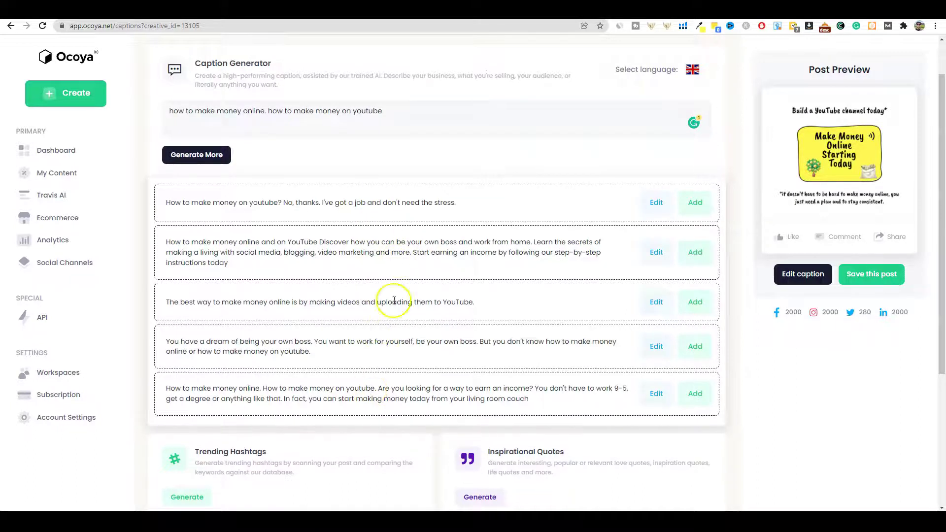
scroll(391, 323, "down", 3)
scroll(443, 320, "up", 4)
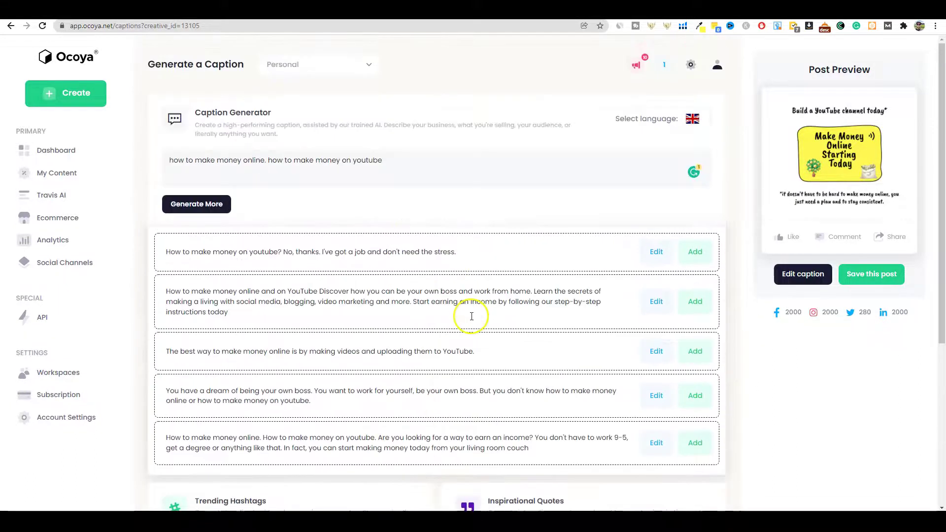
scroll(468, 316, "down", 5)
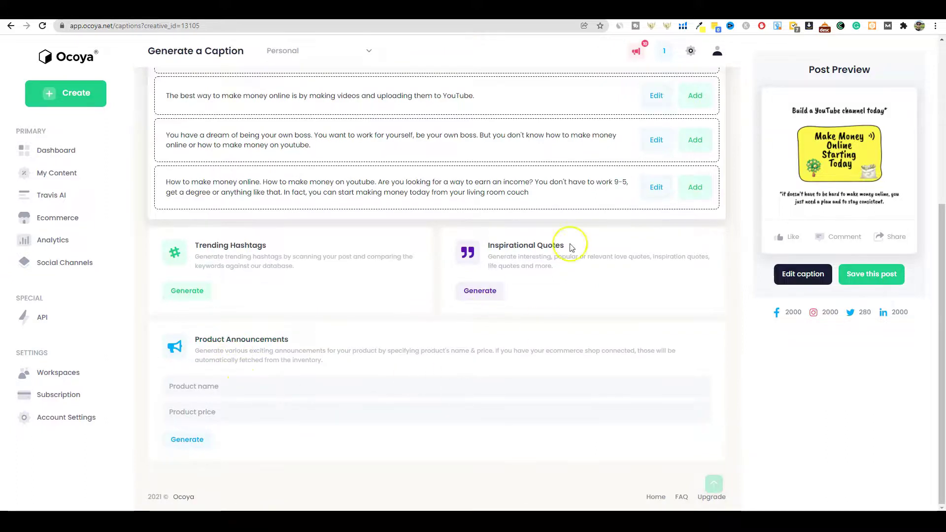
scroll(572, 197, "up", 3)
scroll(572, 167, "up", 2)
scroll(571, 165, "down", 2)
scroll(311, 276, "up", 1)
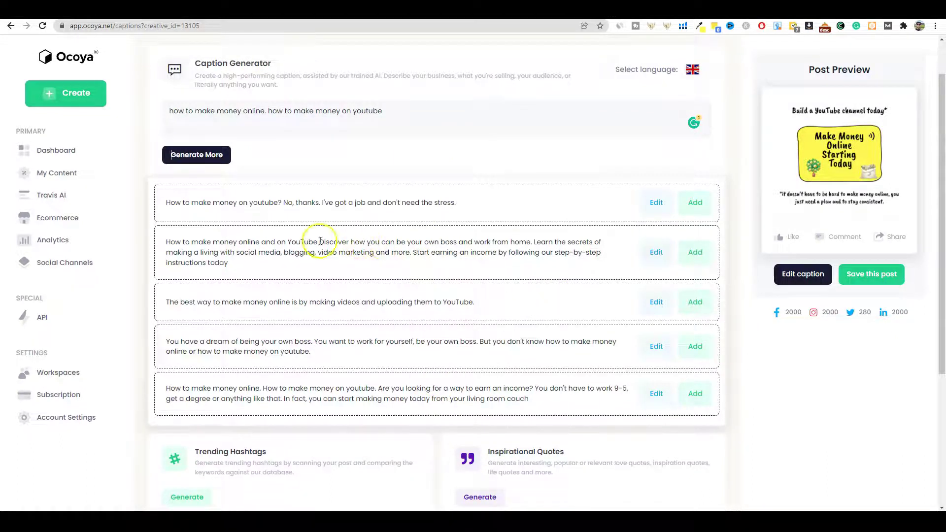
left_click(696, 253)
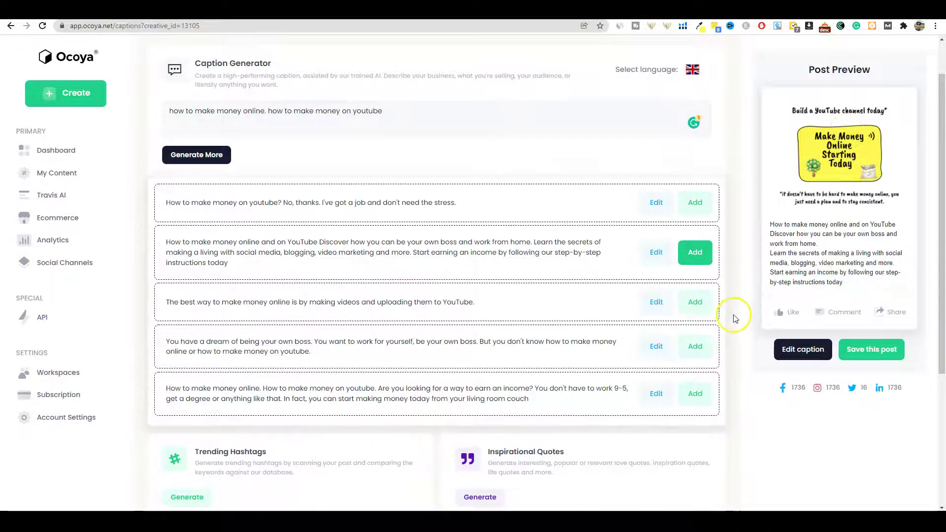
Generate trending hashtags for the post and clear all of the suggested ones
scroll(416, 363, "down", 3)
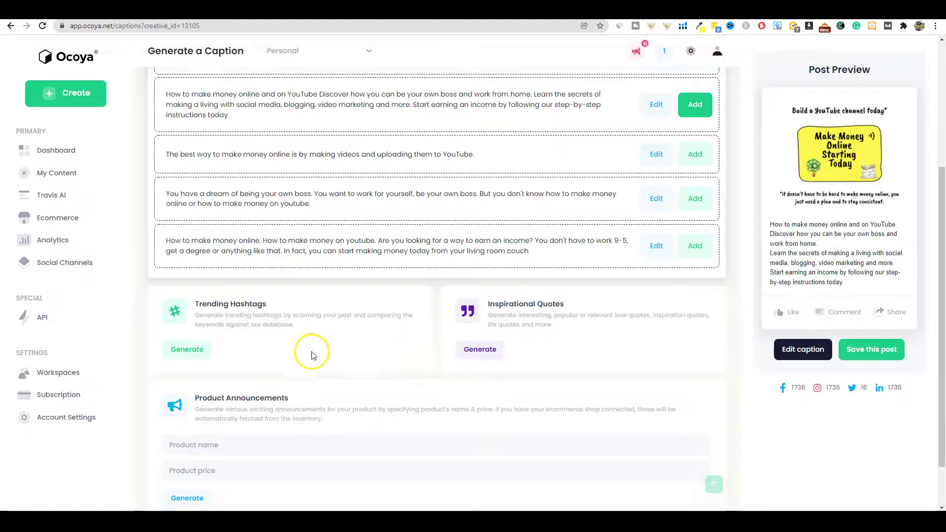
left_click(190, 352)
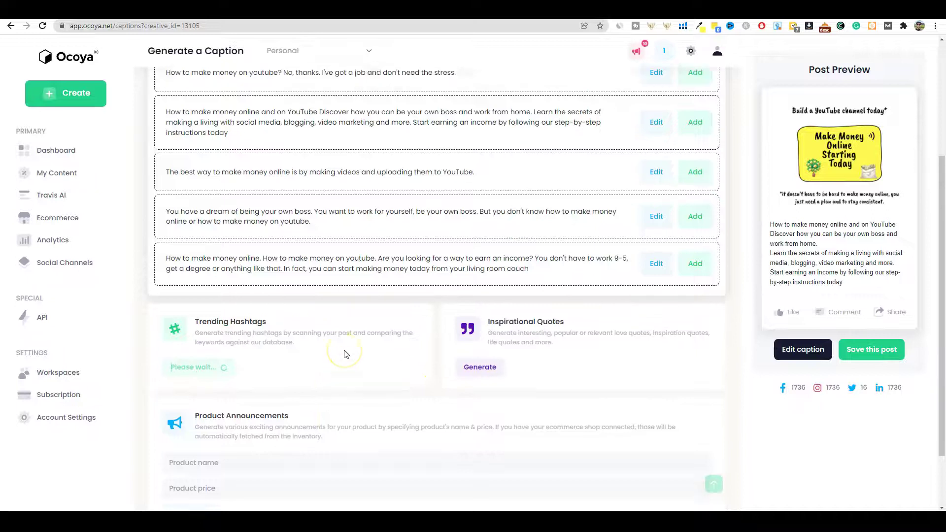
scroll(345, 354, "up", 1)
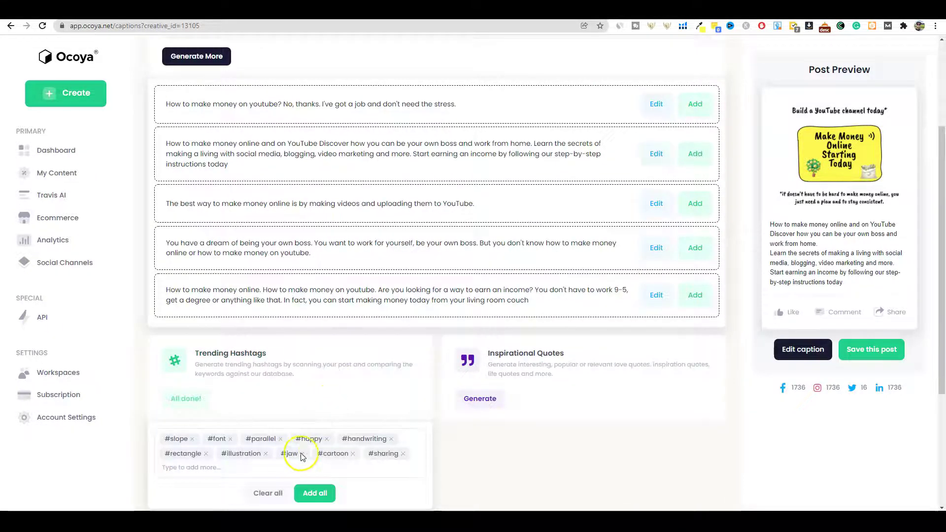
scroll(315, 455, "down", 1)
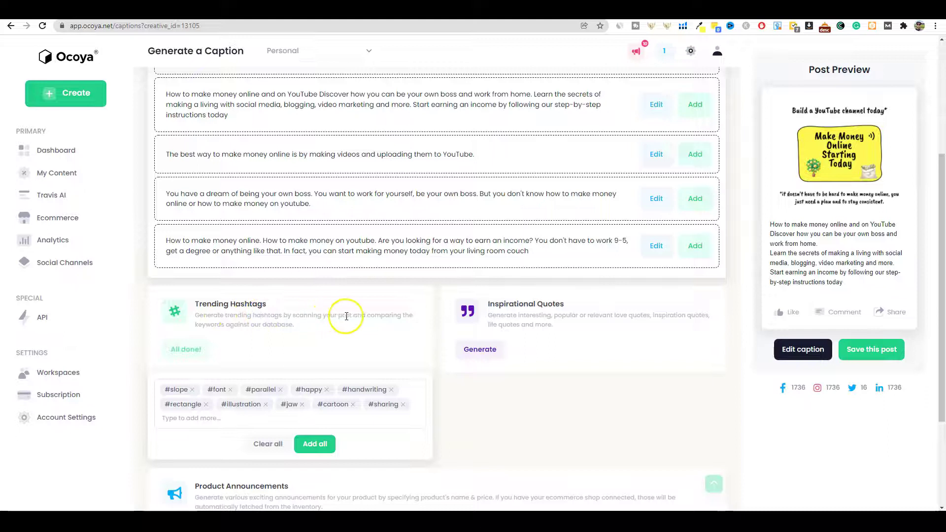
left_click(309, 324)
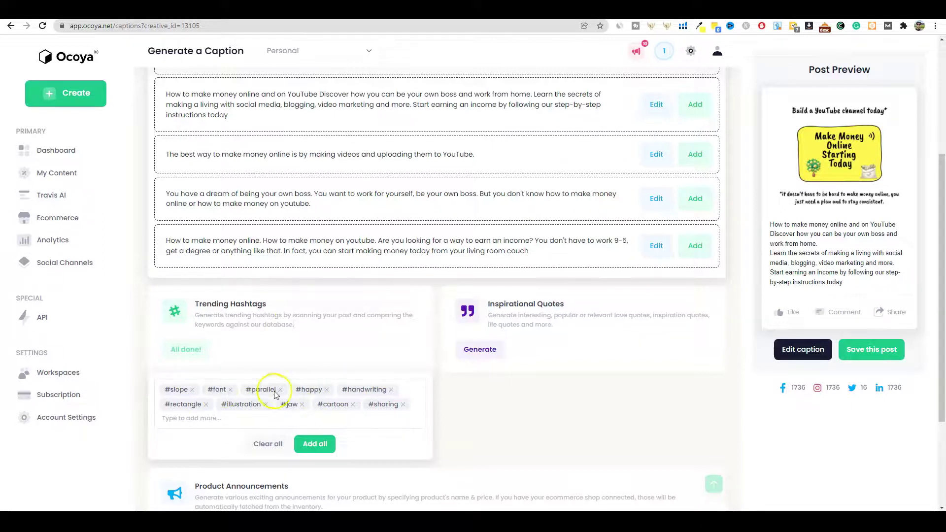
left_click(272, 444)
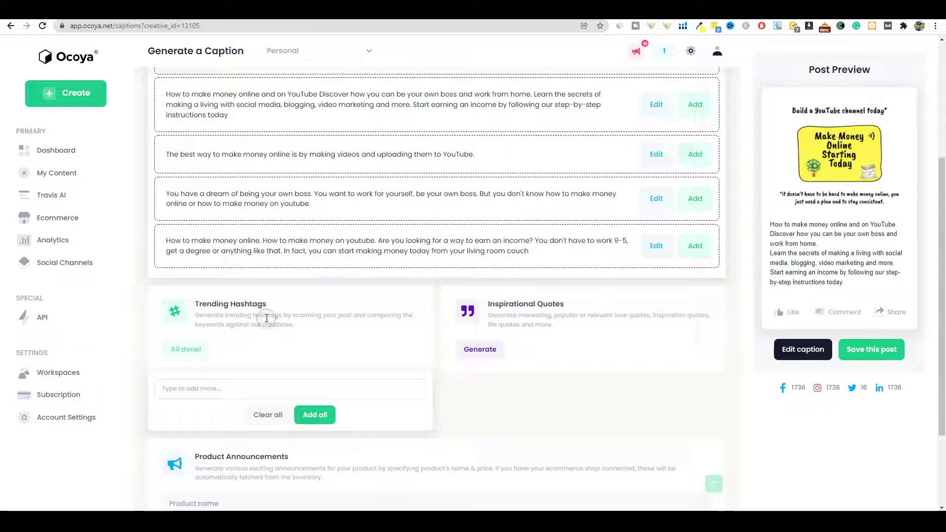
scroll(394, 343, "up", 4)
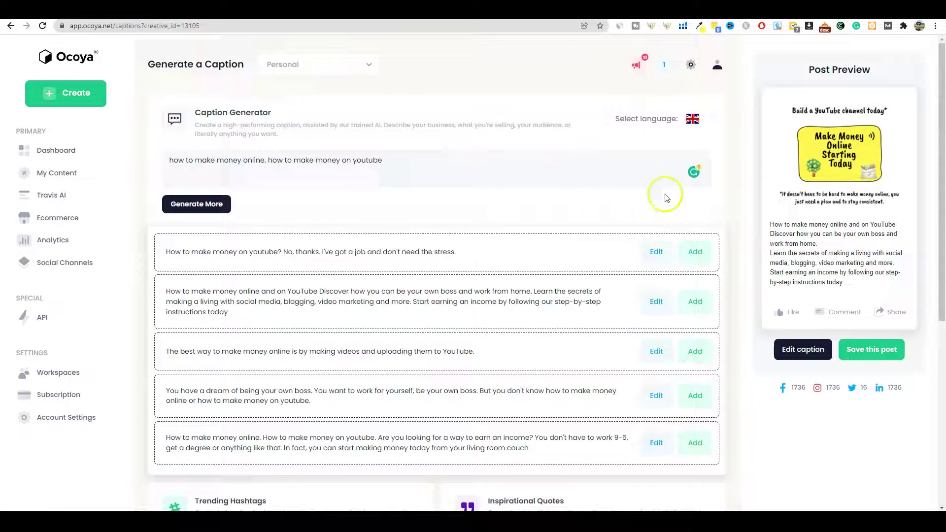
scroll(548, 192, "down", 5)
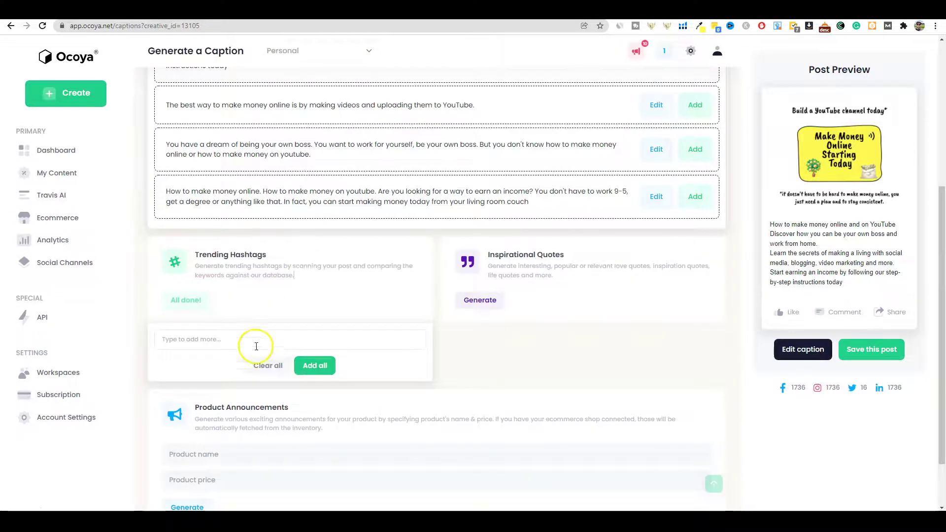
left_click(203, 338)
left_click(281, 302)
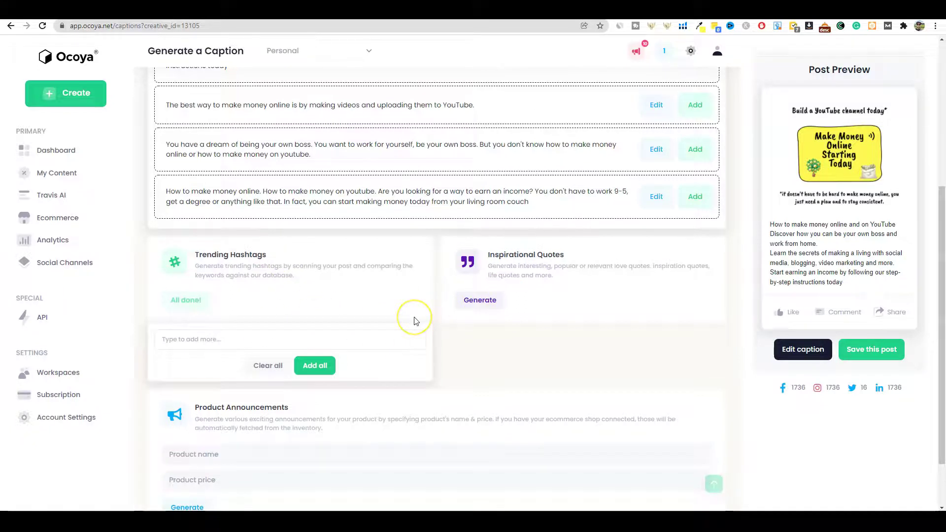
Save the post with its added caption
left_click(879, 353)
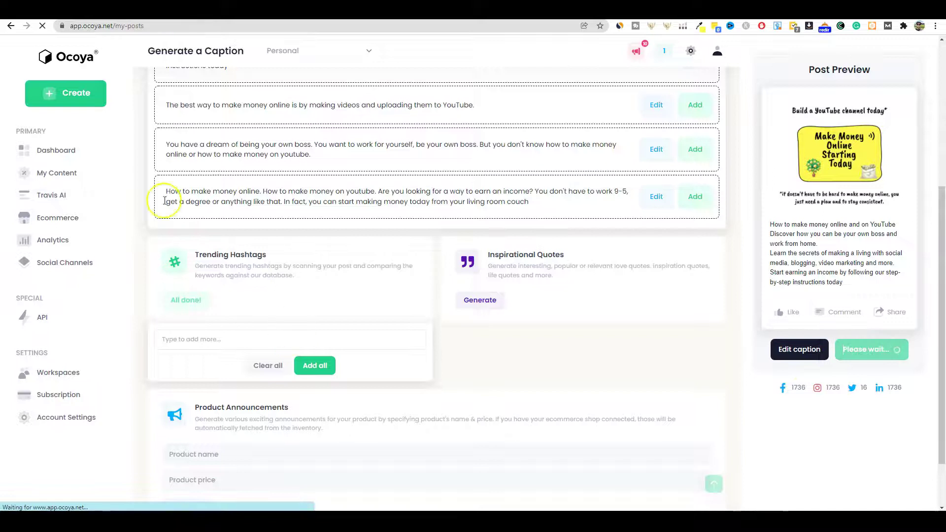
Open the Hashtag Generator among Travis AI's copy templates
left_click(58, 202)
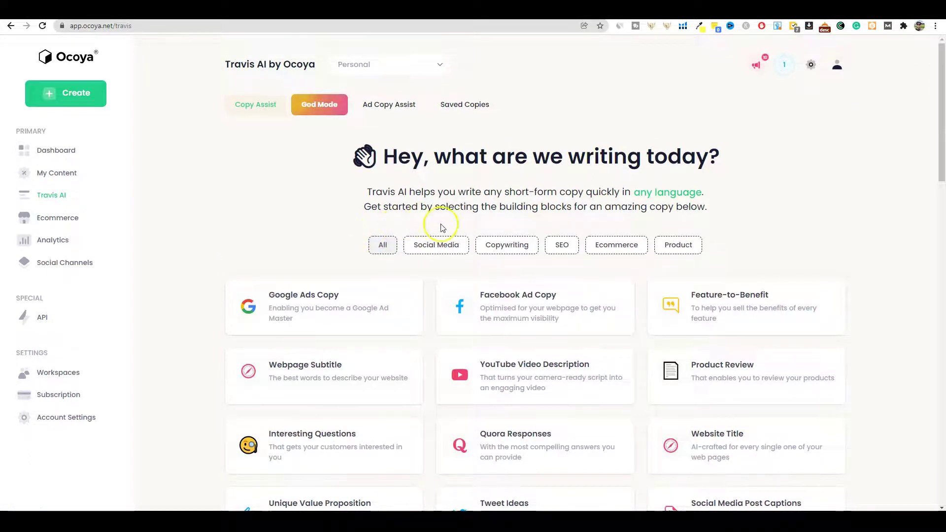
scroll(496, 290, "down", 1)
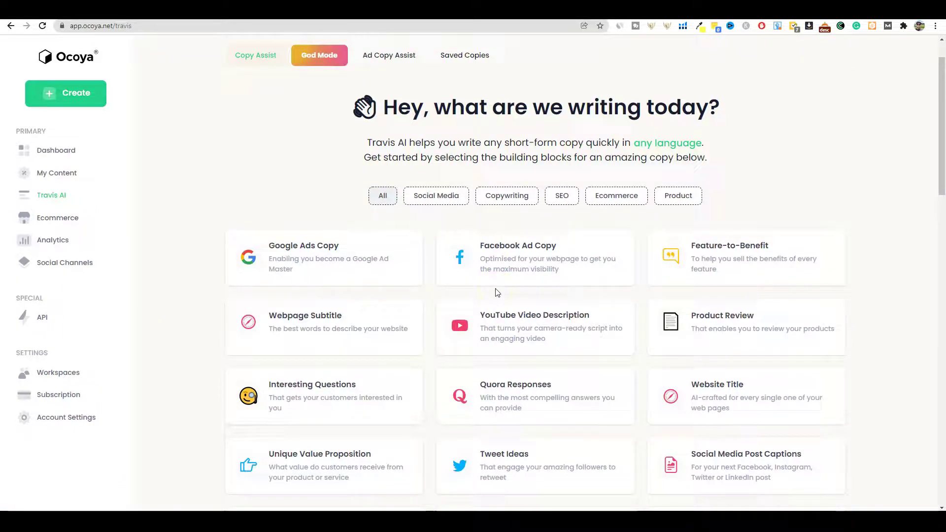
scroll(502, 281, "down", 6)
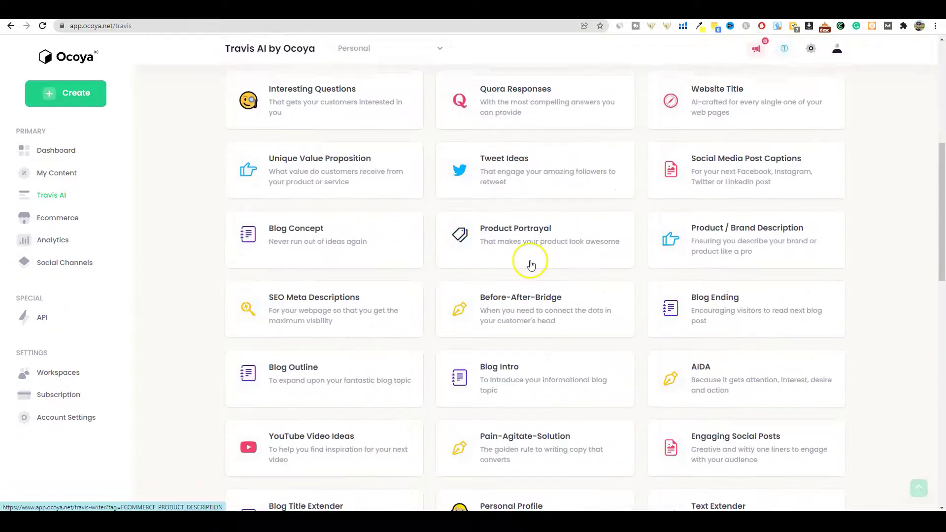
scroll(528, 269, "down", 4)
scroll(545, 281, "down", 9)
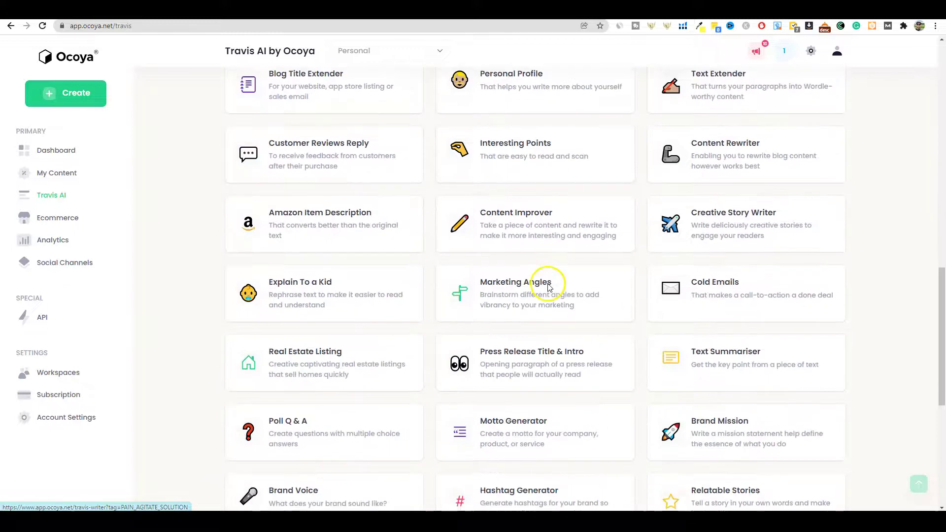
left_click(549, 284)
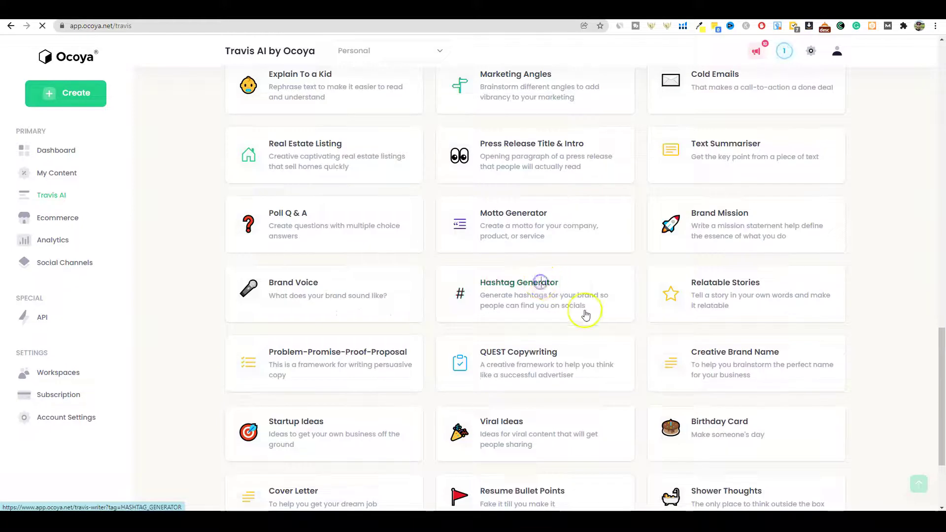
Generate hashtags for the product name "money" with the description "how to make money on youtube"
left_click(521, 281)
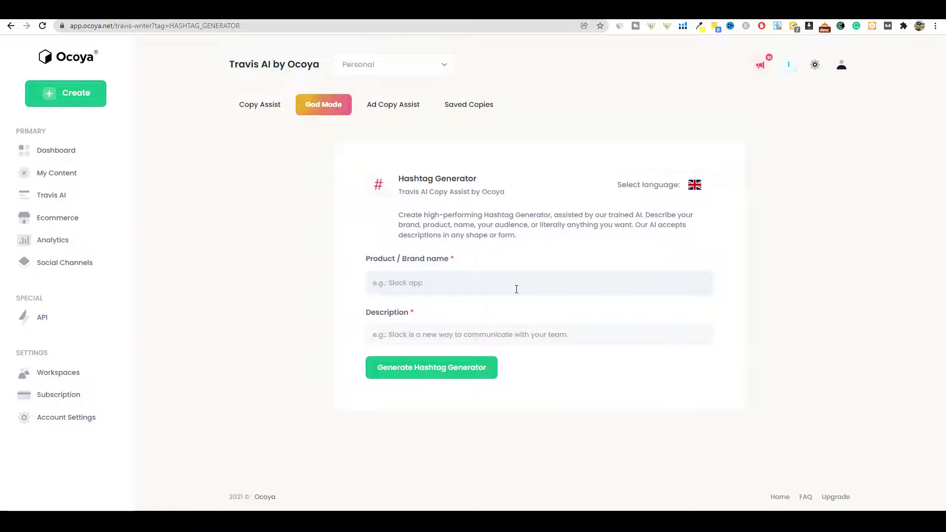
type("how to make money on youtube")
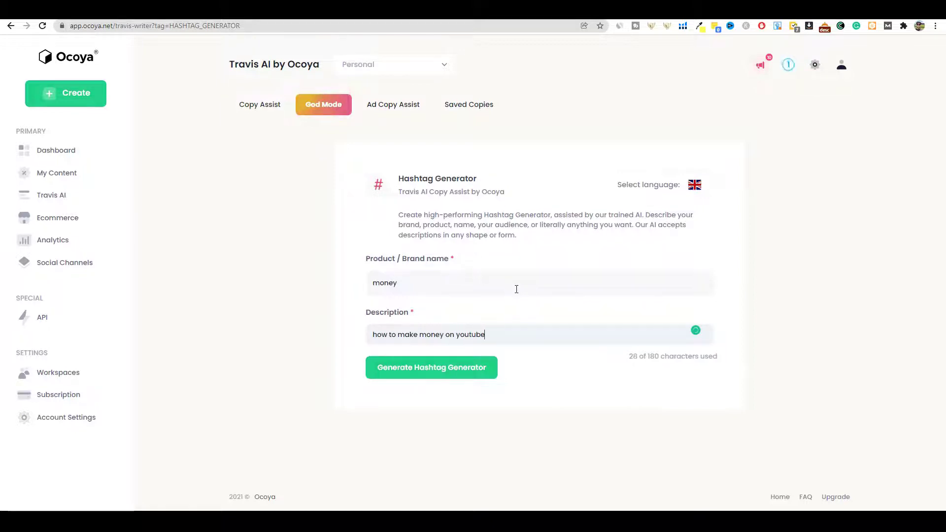
left_click(461, 368)
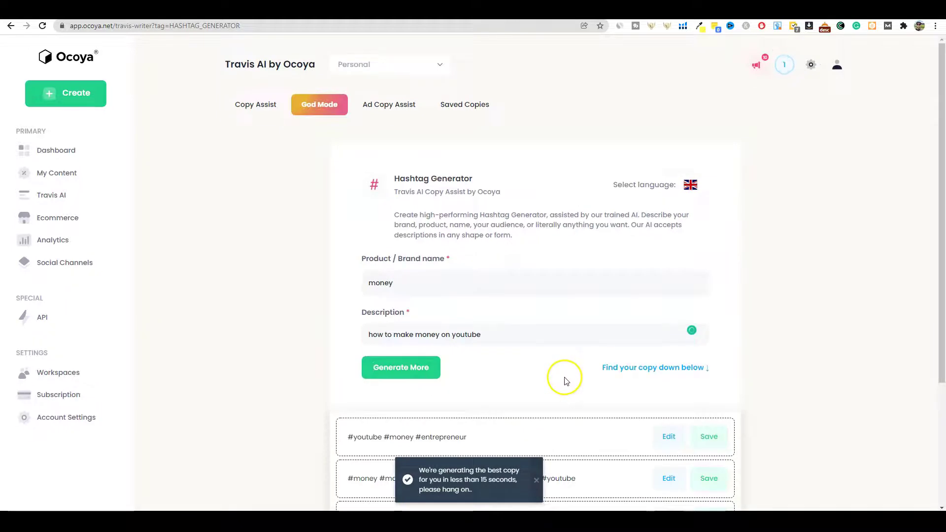
Copy the generated hashtag set "#money #makemoneyonline #howtoearnmoneyonline #youtube" from the results
scroll(560, 390, "down", 3)
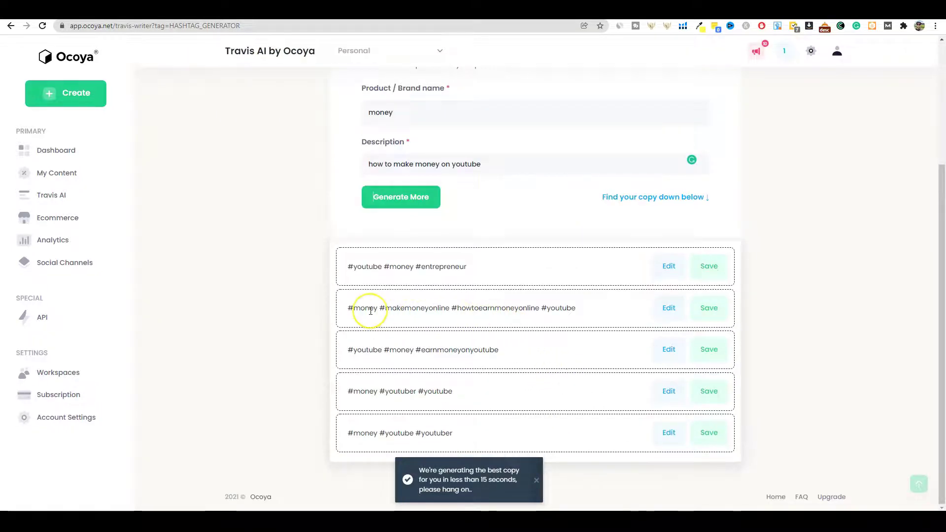
left_click(410, 308)
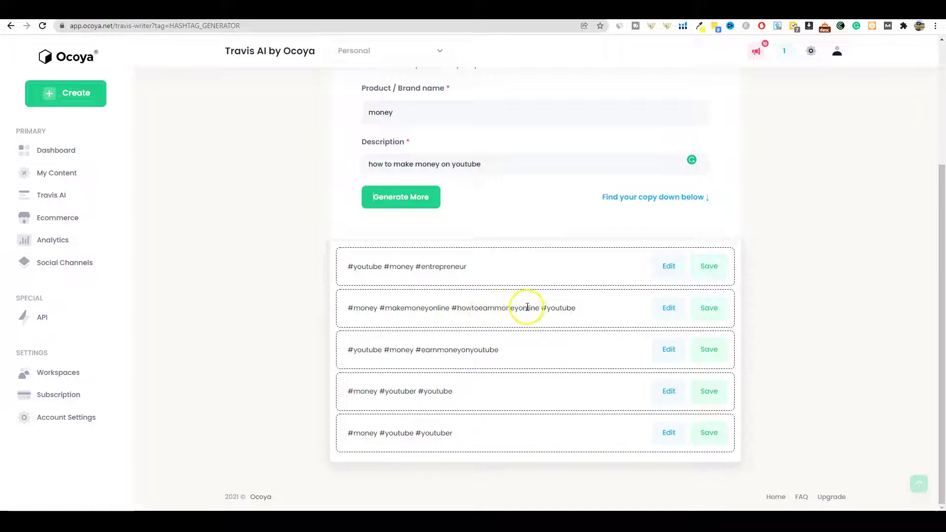
left_click(708, 309)
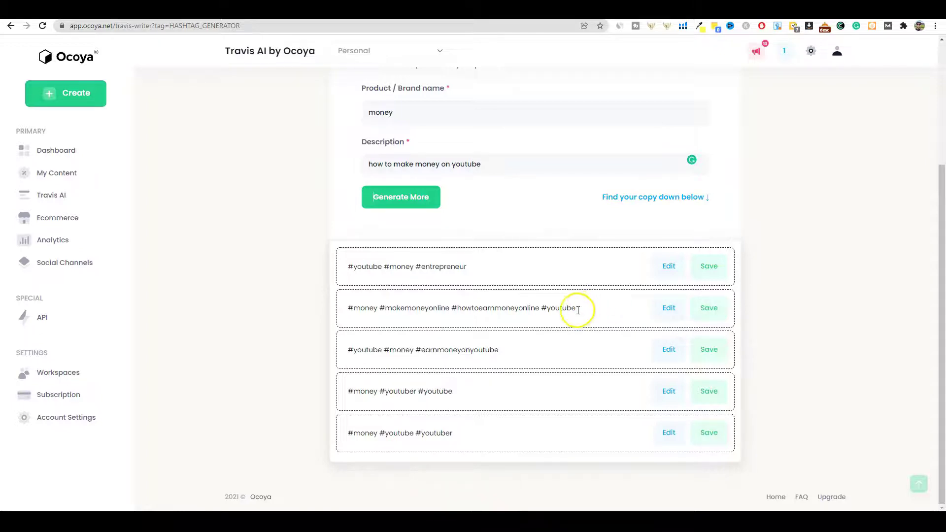
left_click_drag(577, 310, 332, 313)
key("ctrl+c")
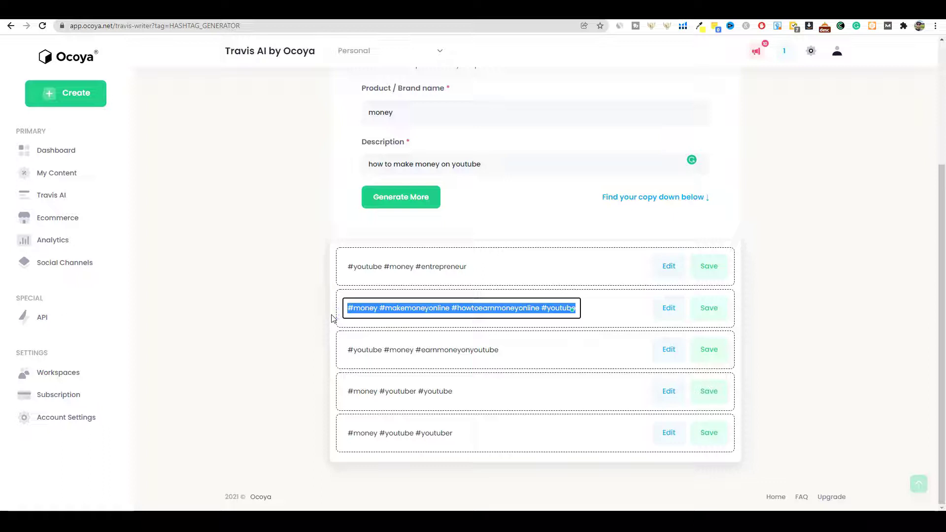
Add the copied hashtags on a new line at the end of the "Make Money Online" post's caption and save it
left_click(49, 173)
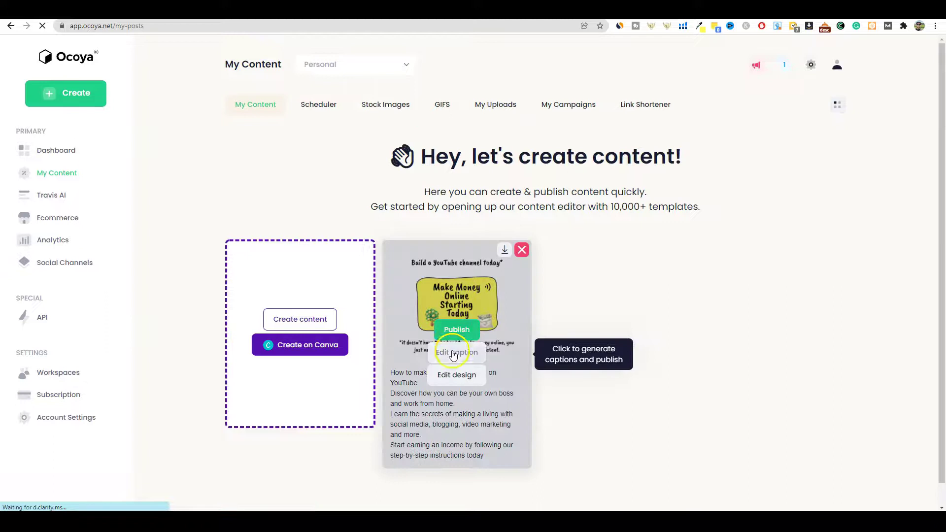
left_click(453, 353)
left_click(566, 390)
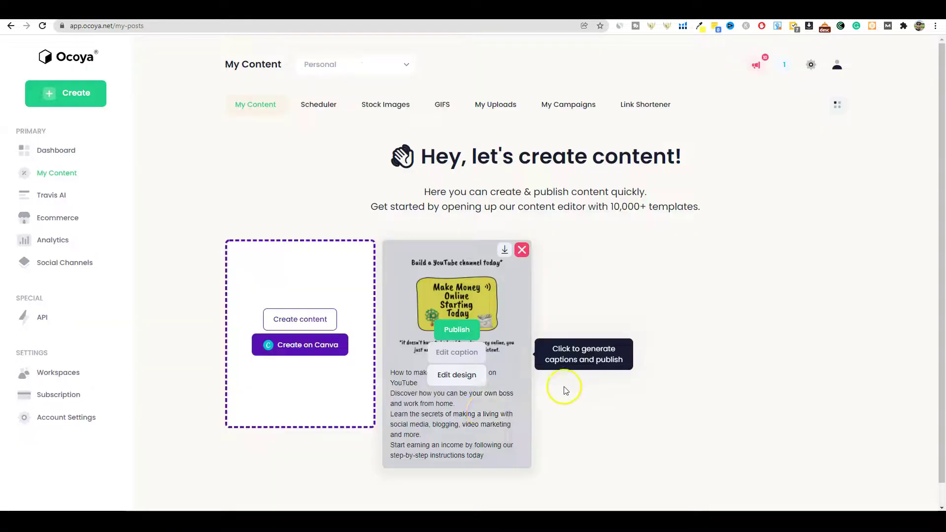
left_click(456, 352)
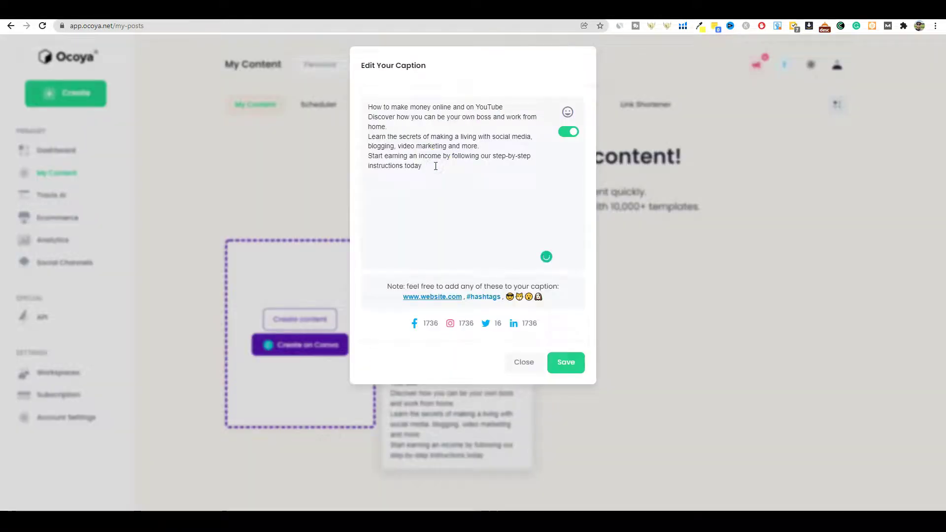
left_click(436, 166)
key("ctrl+v")
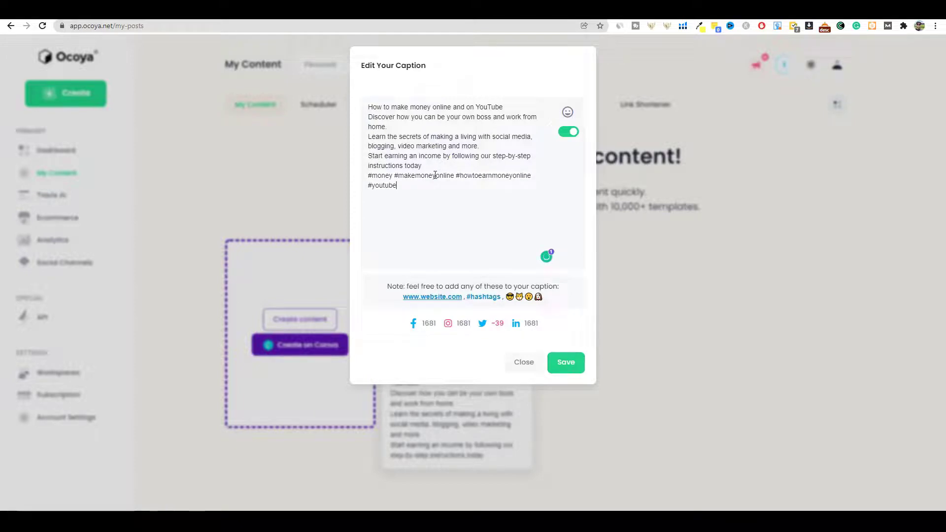
left_click(566, 363)
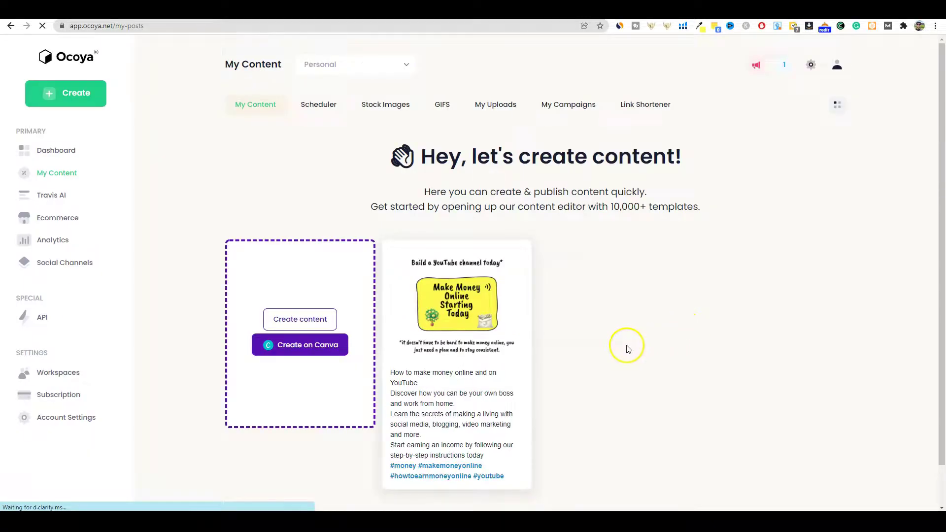
Open the publishing page for the "Make Money Online" post
scroll(641, 342, "down", 1)
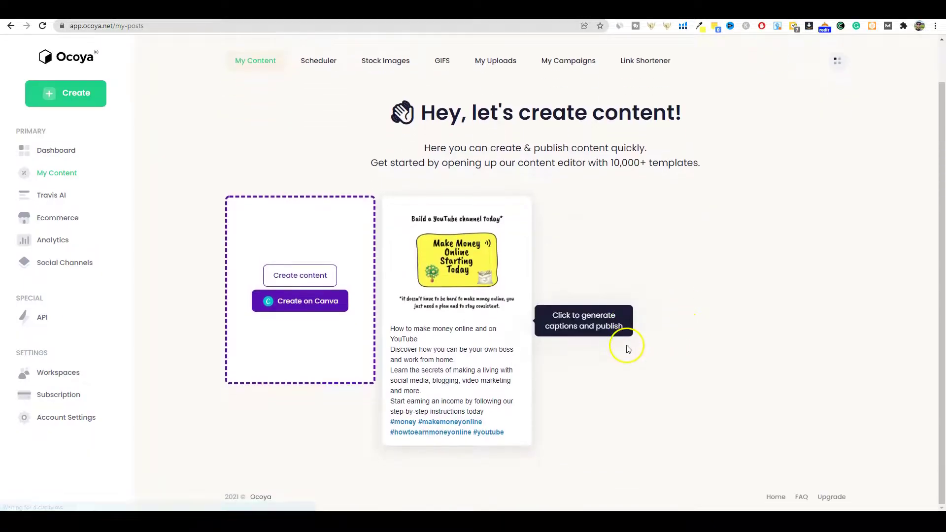
left_click(568, 411)
left_click(570, 353)
left_click(457, 297)
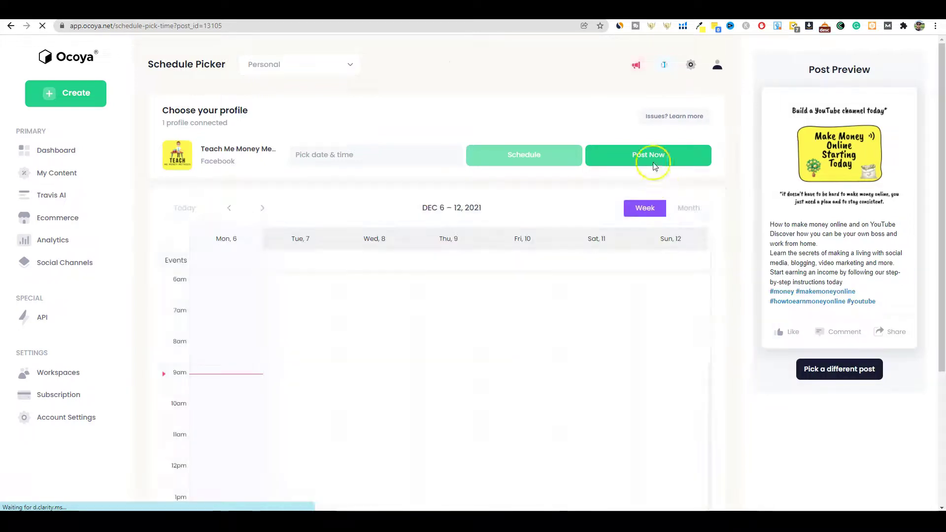
left_click(651, 158)
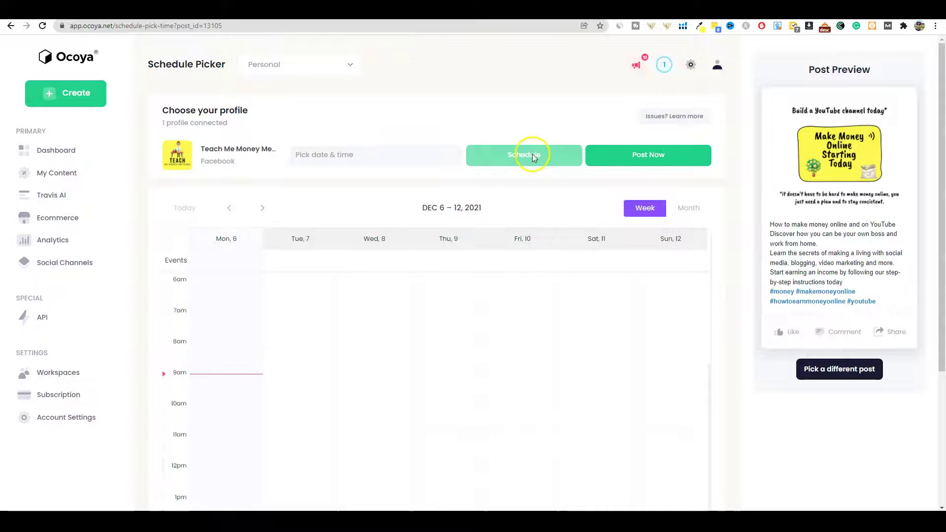
Look at the date and time options for scheduling the post without choosing any
left_click(360, 157)
left_click(374, 131)
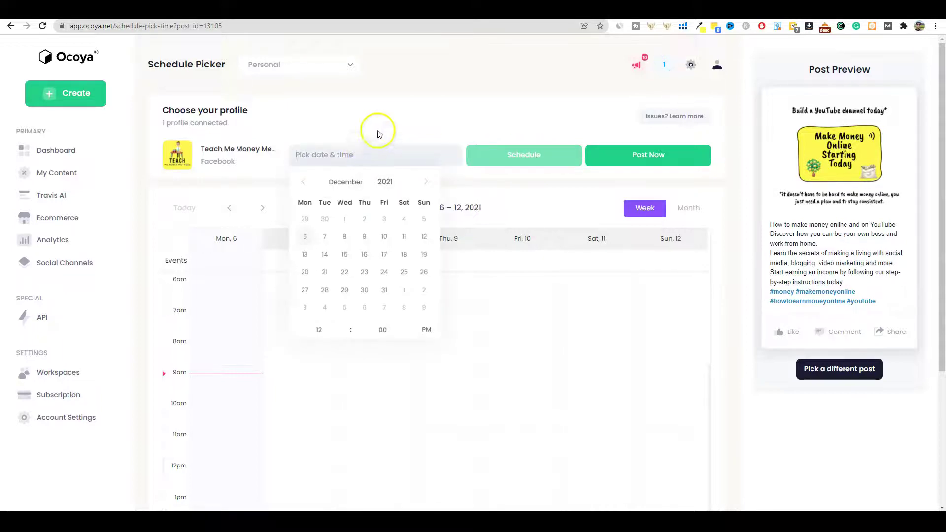
left_click(395, 157)
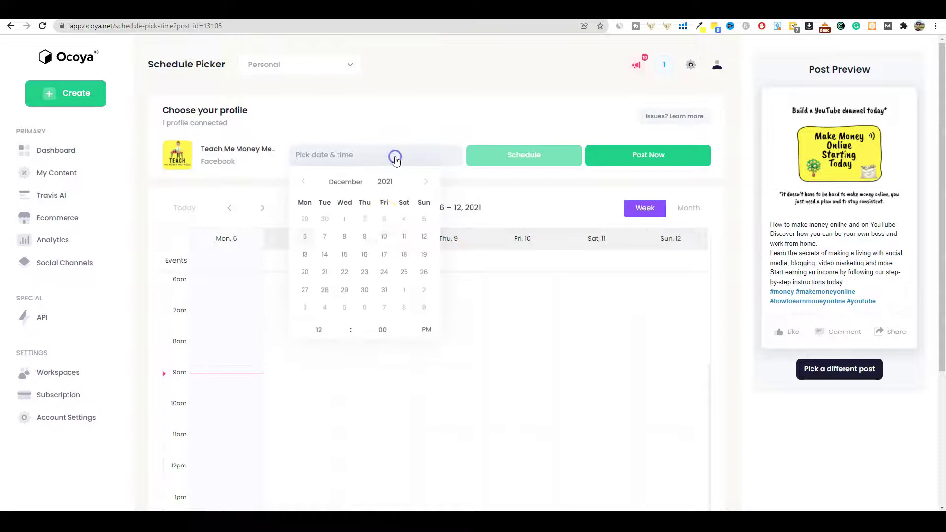
left_click(529, 117)
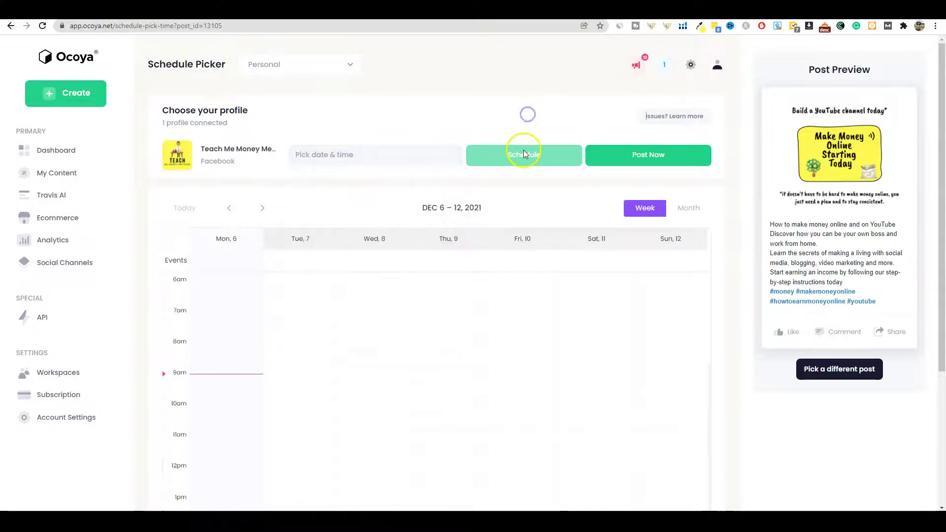
Publish the post immediately to the connected Facebook profile
scroll(510, 297, "down", 5)
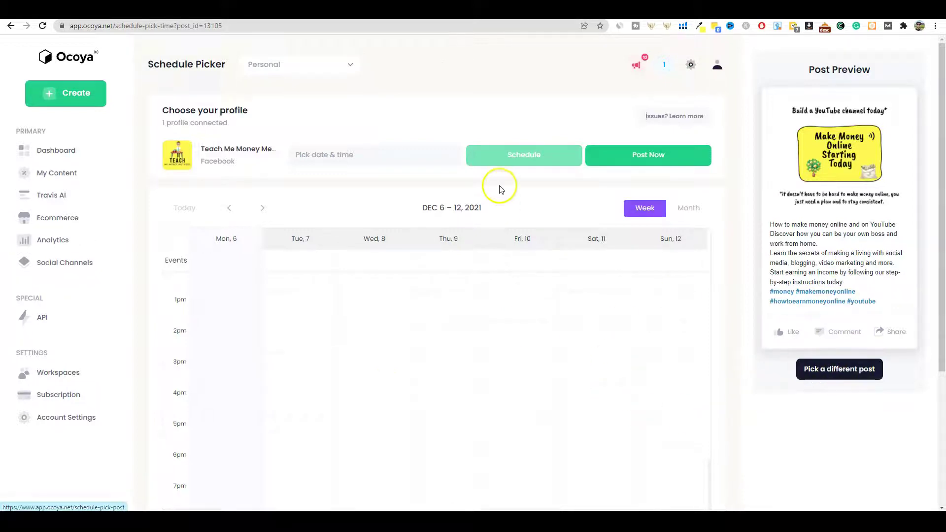
left_click(647, 161)
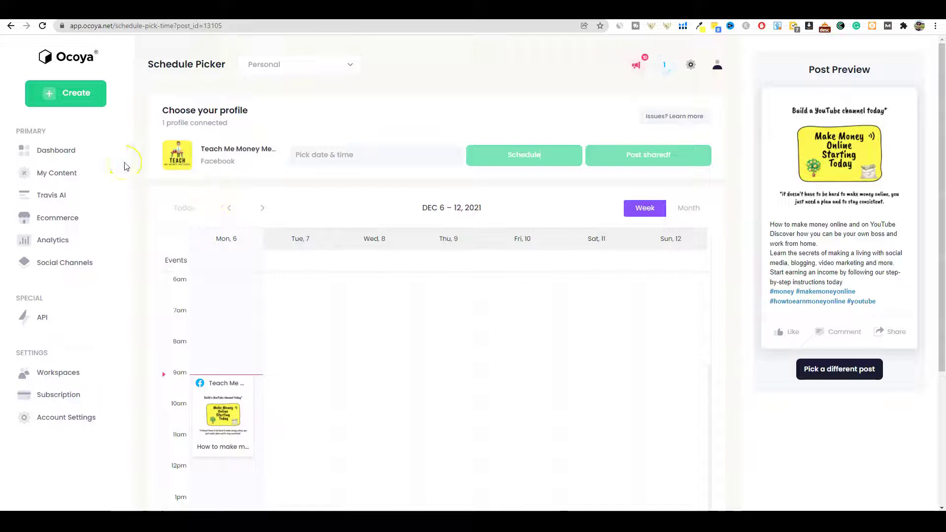
Browse the Shopify products in the Ecommerce section and choose to apply a template to the Office Task Tracker Printable
left_click(62, 224)
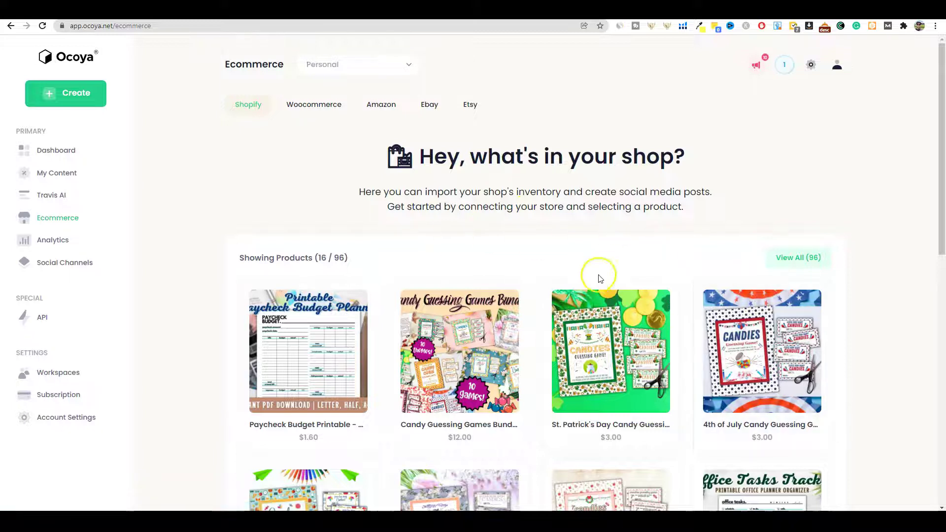
scroll(690, 334, "down", 8)
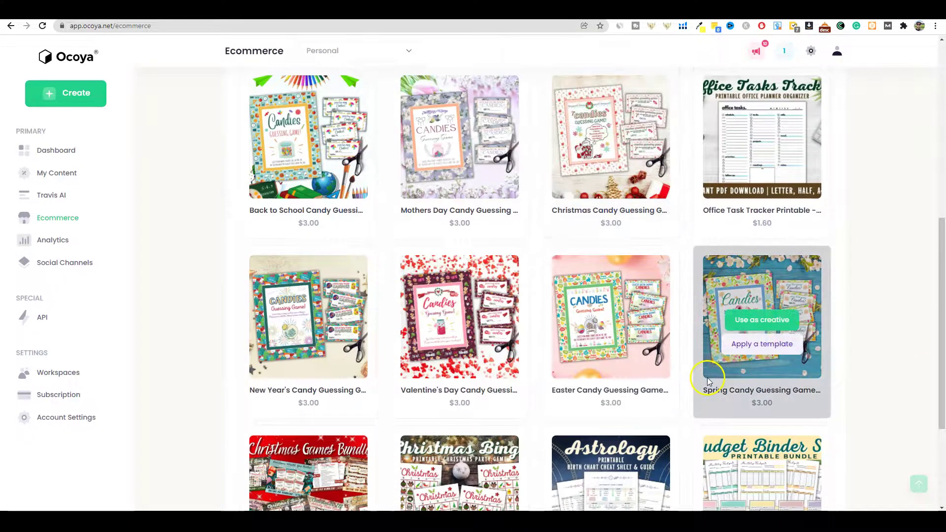
scroll(708, 378, "down", 3)
scroll(885, 389, "up", 11)
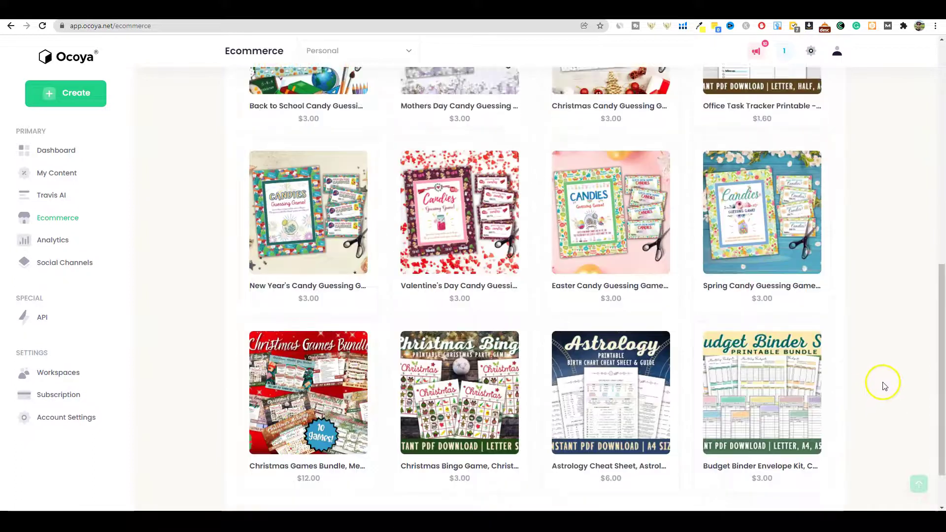
scroll(886, 375, "down", 1)
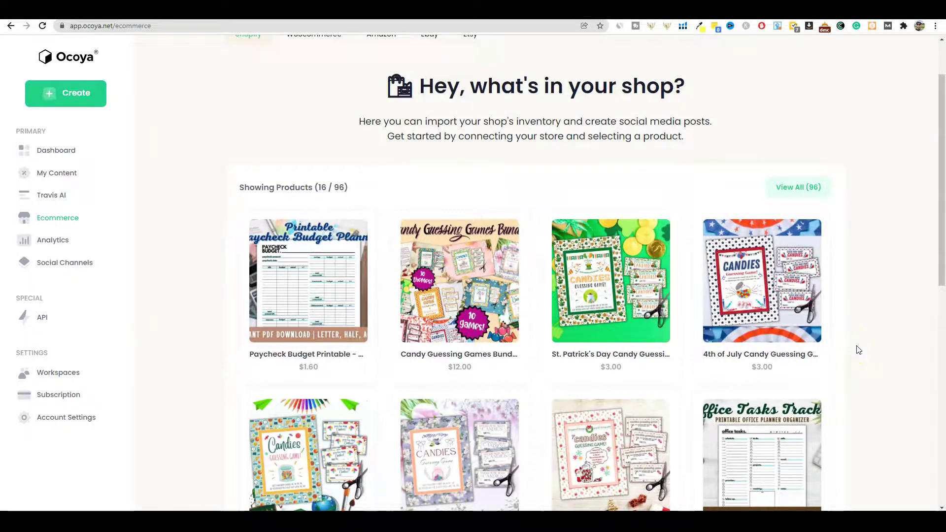
scroll(859, 350, "down", 2)
mouse_move(763, 327)
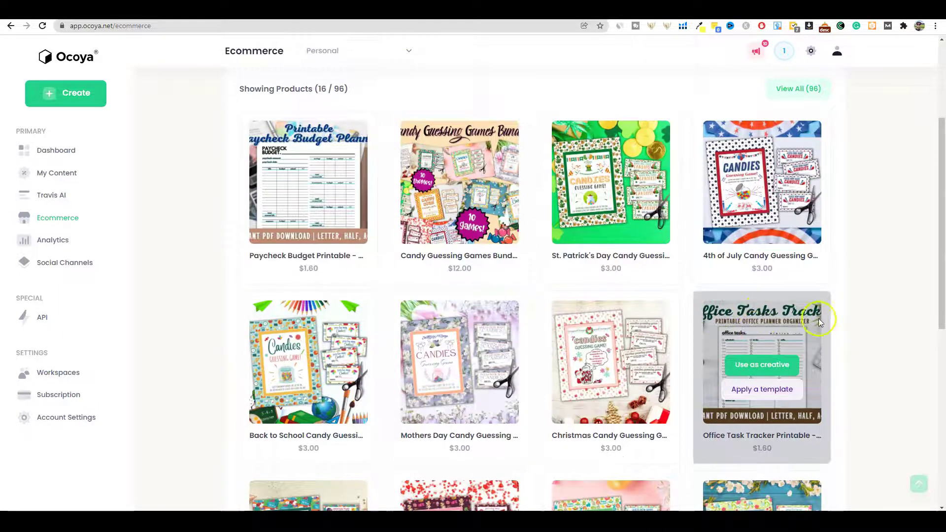
scroll(820, 347, "down", 1)
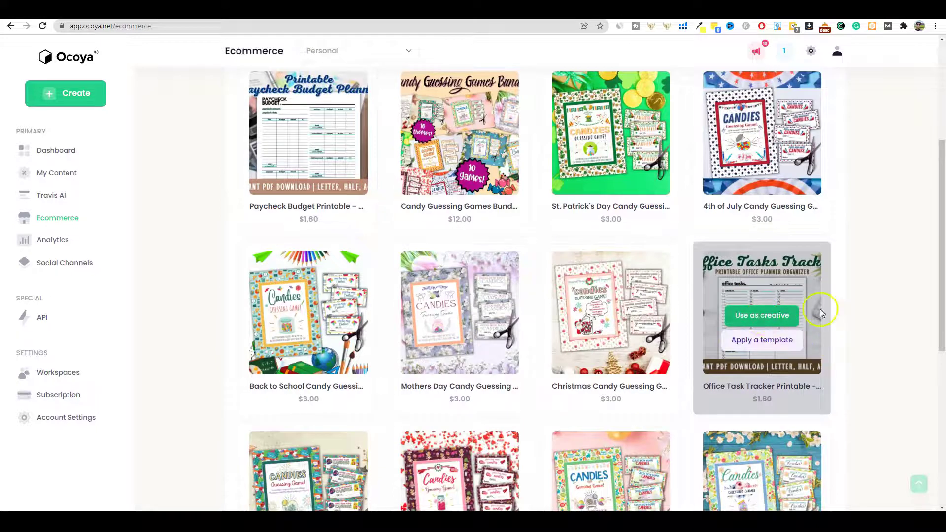
left_click(775, 345)
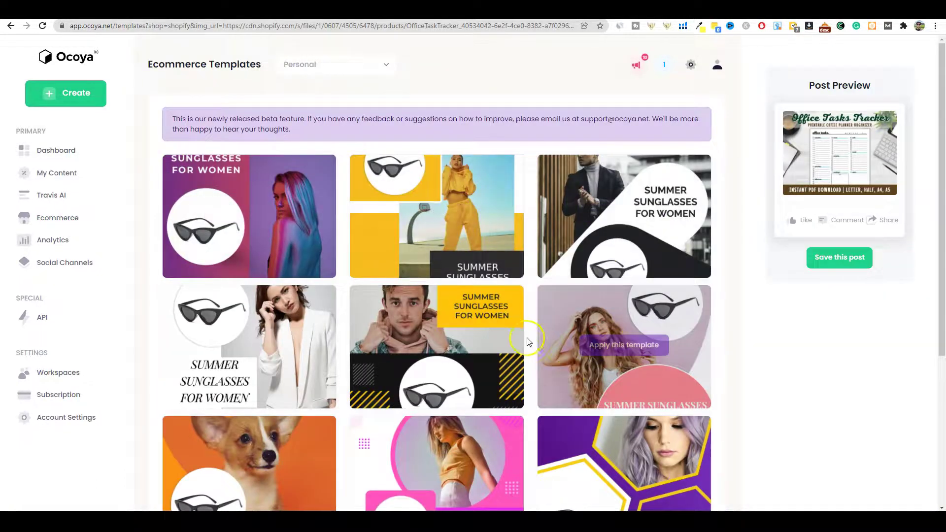
Apply the yellow template with the woman in a yellow outfit to the Office Task Tracker post
mouse_move(465, 233)
left_click(436, 216)
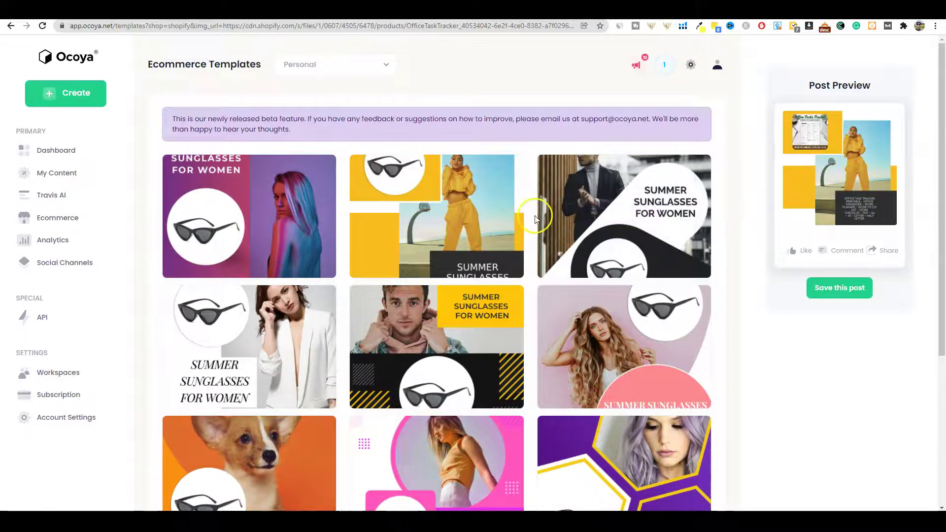
Browse the ecommerce templates and apply the white one with the woman in a white blazer to the post
scroll(567, 257, "down", 5)
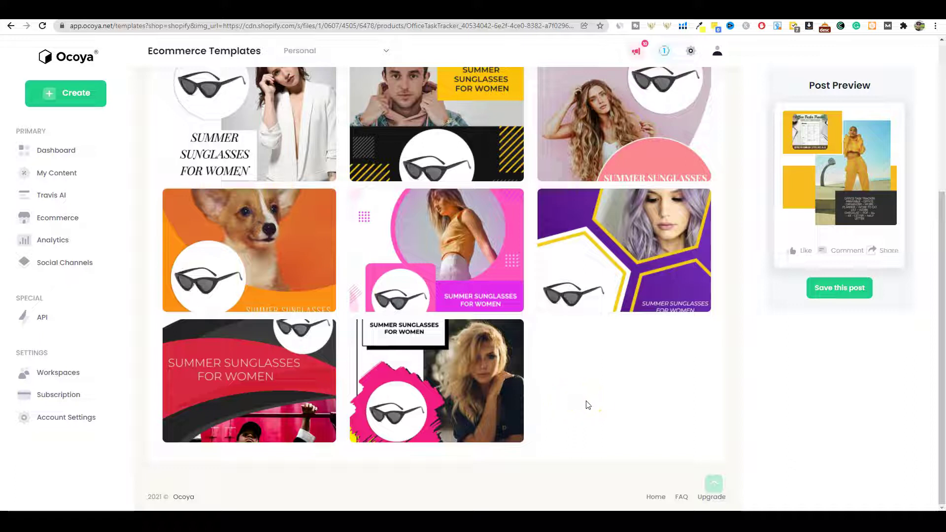
scroll(588, 405, "up", 1)
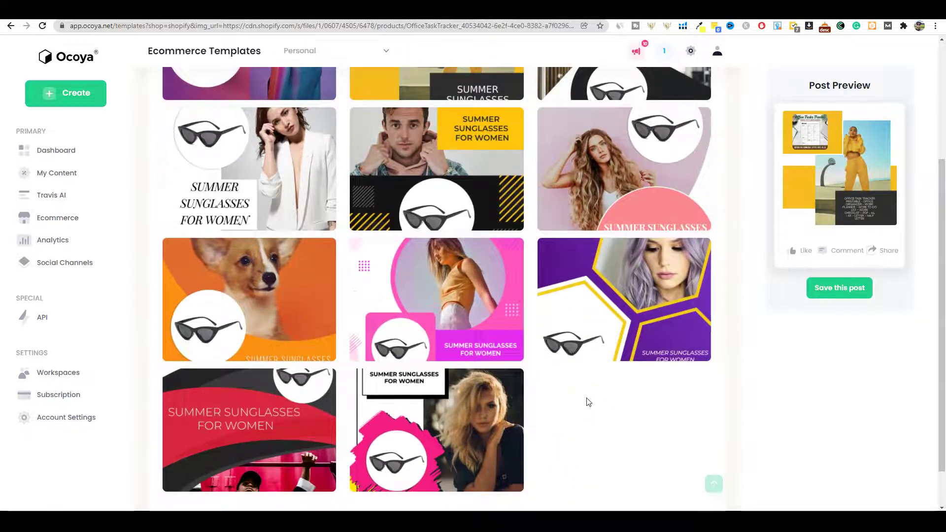
scroll(588, 397, "up", 1)
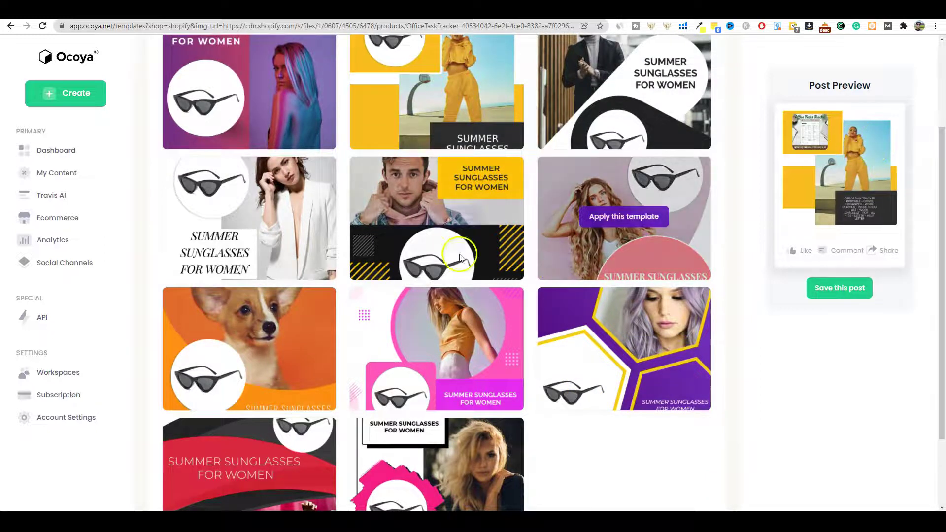
mouse_move(623, 181)
scroll(623, 180, "up", 3)
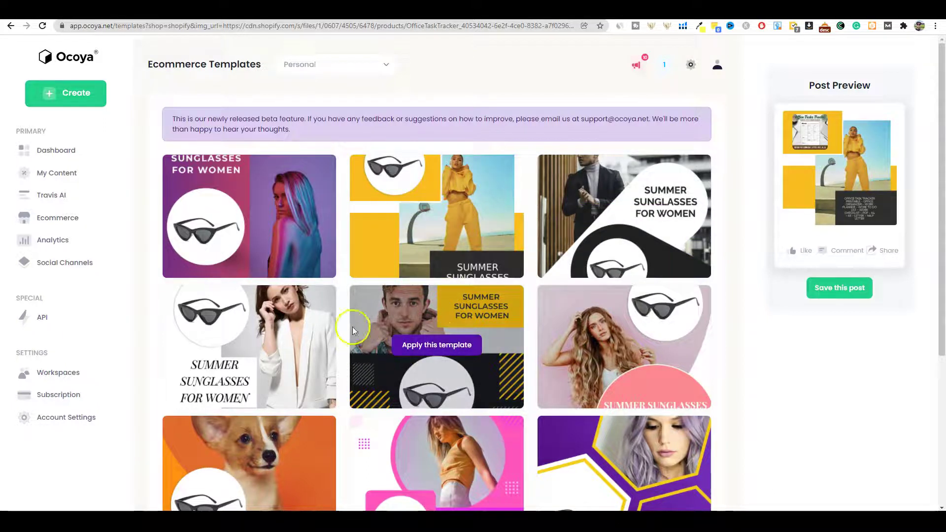
scroll(689, 325, "down", 5)
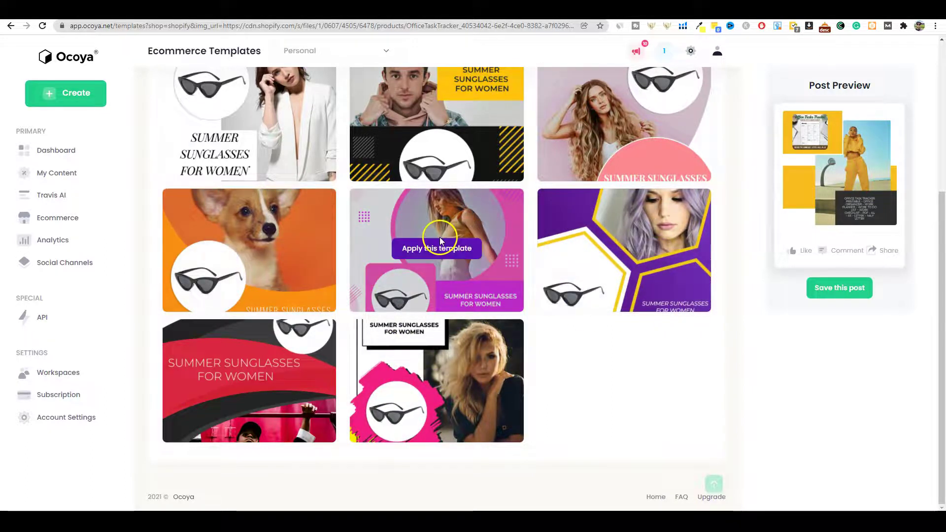
scroll(392, 244, "up", 2)
left_click(266, 226)
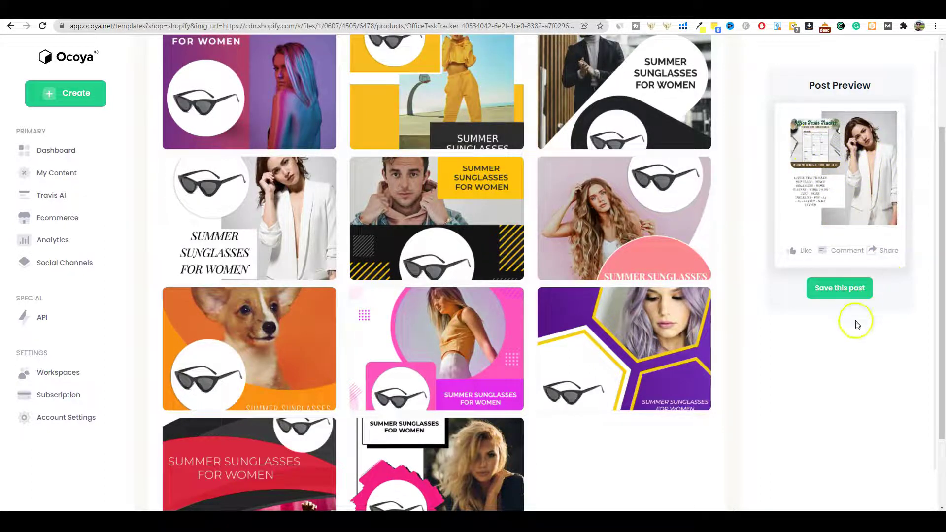
Leave the ecommerce templates without saving the post and return to the Shopify product list
scroll(629, 317, "up", 3)
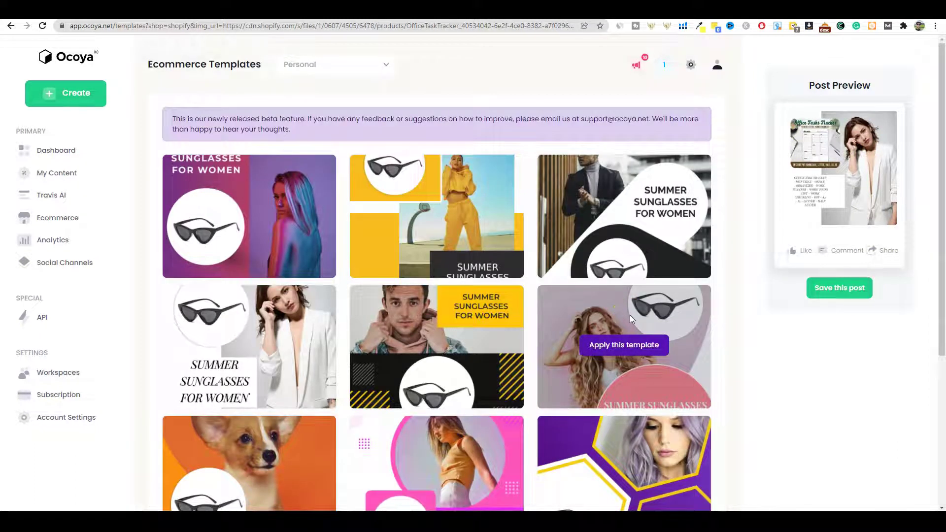
left_click_drag(264, 119, 323, 119)
left_click(417, 119)
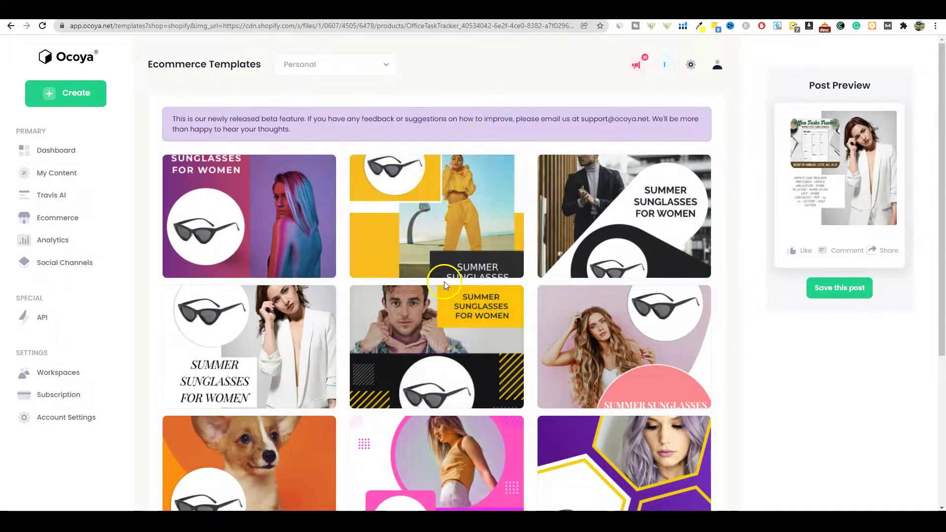
mouse_move(484, 291)
left_click(55, 218)
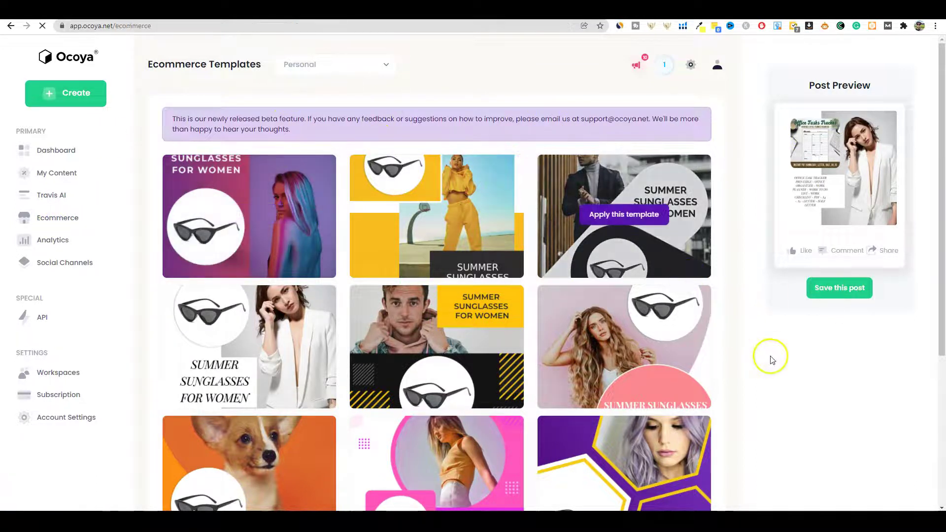
scroll(860, 372, "down", 6)
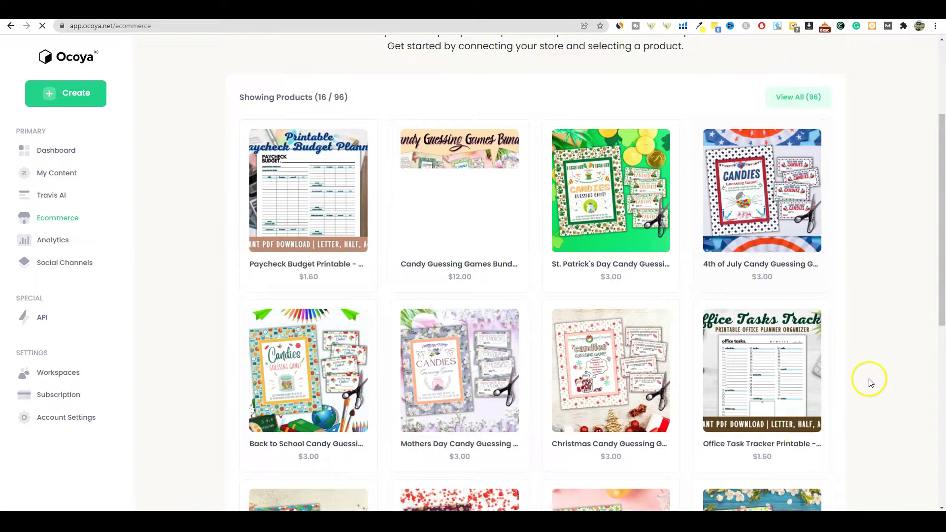
Open the Office Task Tracker product in the design editor and enlarge its uncropped image to span the upper part of the canvas
left_click(770, 242)
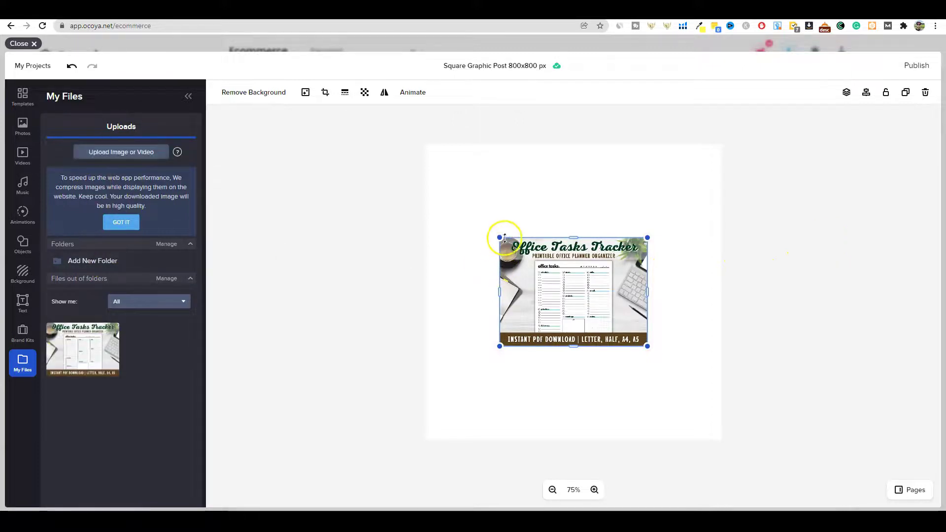
left_click_drag(499, 237, 440, 175)
left_click(647, 347)
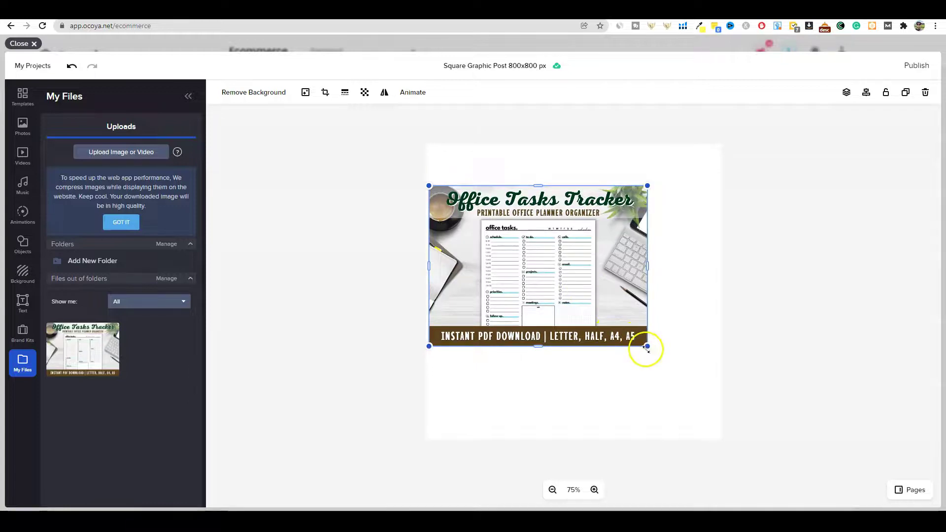
mouse_move(649, 352)
left_mouse_down()
mouse_move(681, 416)
mouse_move(645, 341)
left_mouse_up()
left_click_drag(660, 263, 719, 279)
left_click_drag(568, 239, 571, 239)
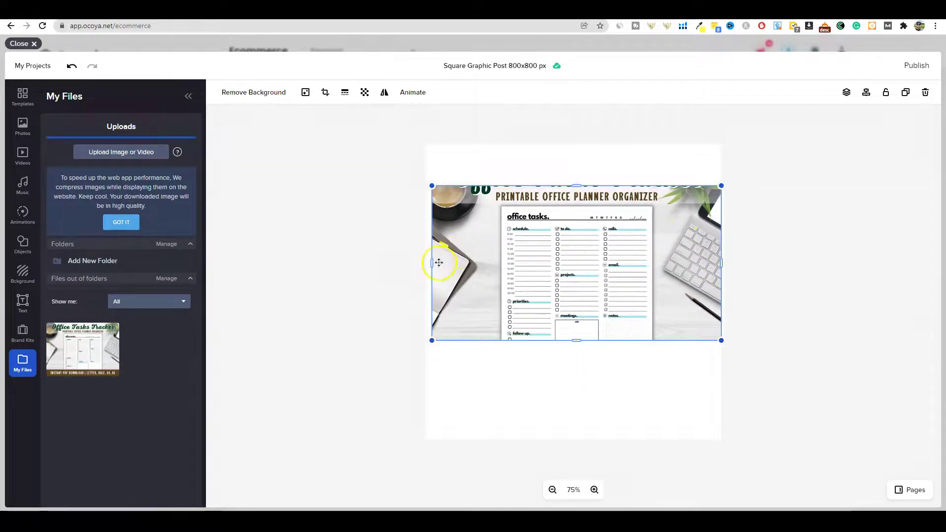
left_click_drag(439, 263, 430, 262)
left_click_drag(572, 186, 573, 144)
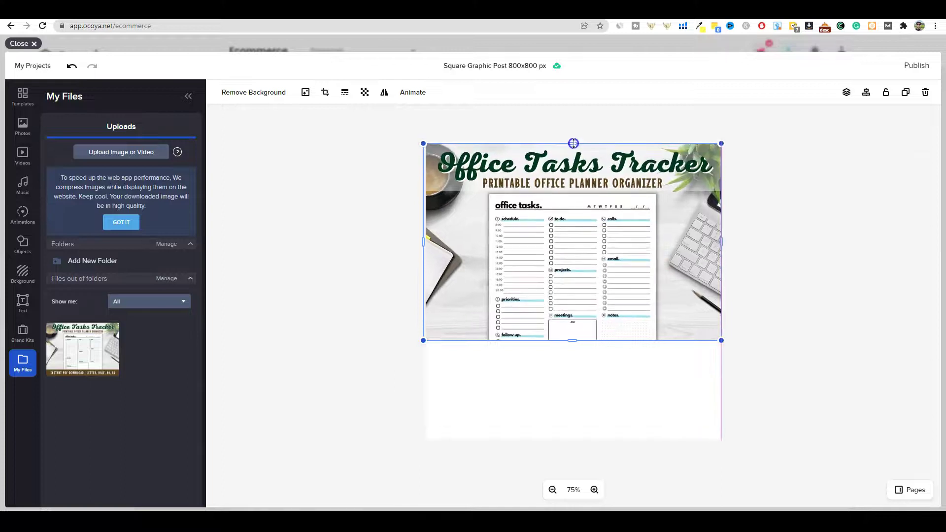
left_click_drag(572, 340, 576, 382)
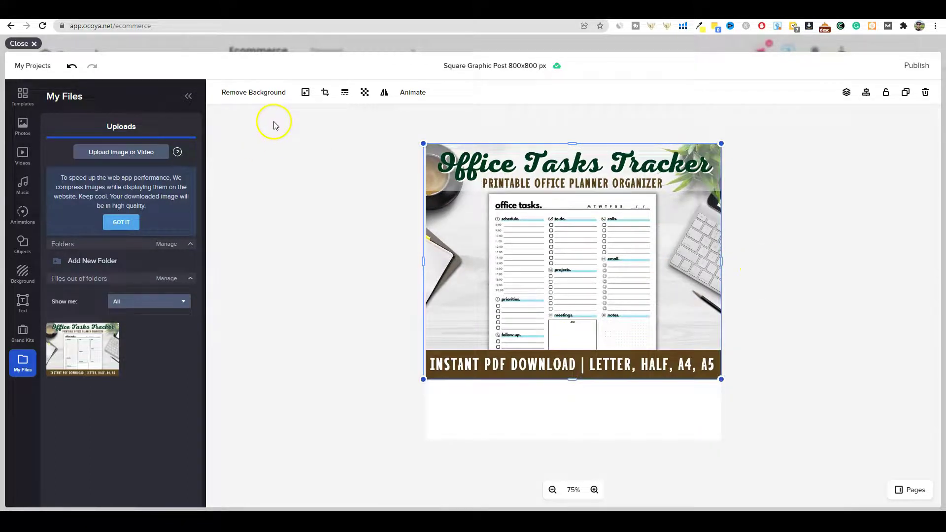
Dismiss the upload performance notice and nudge the product image flush with the canvas's upper edge
mouse_move(114, 361)
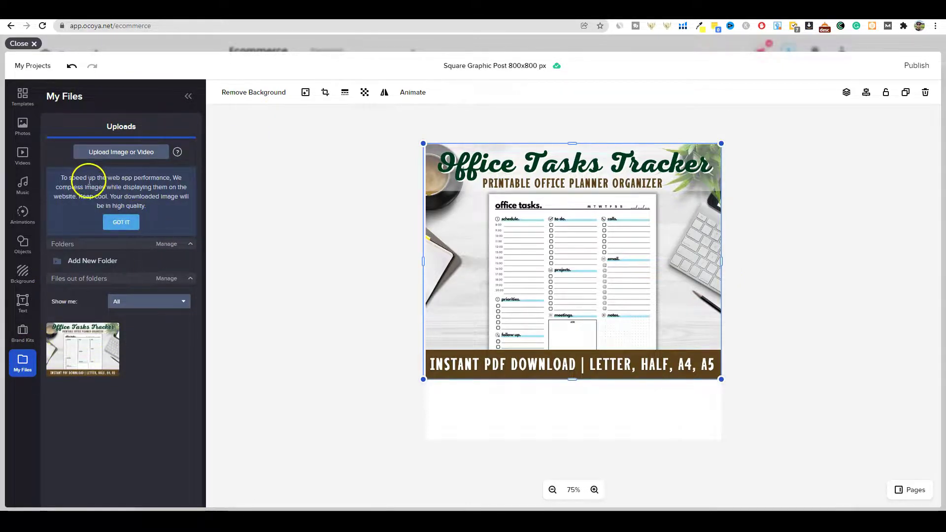
left_click(513, 65)
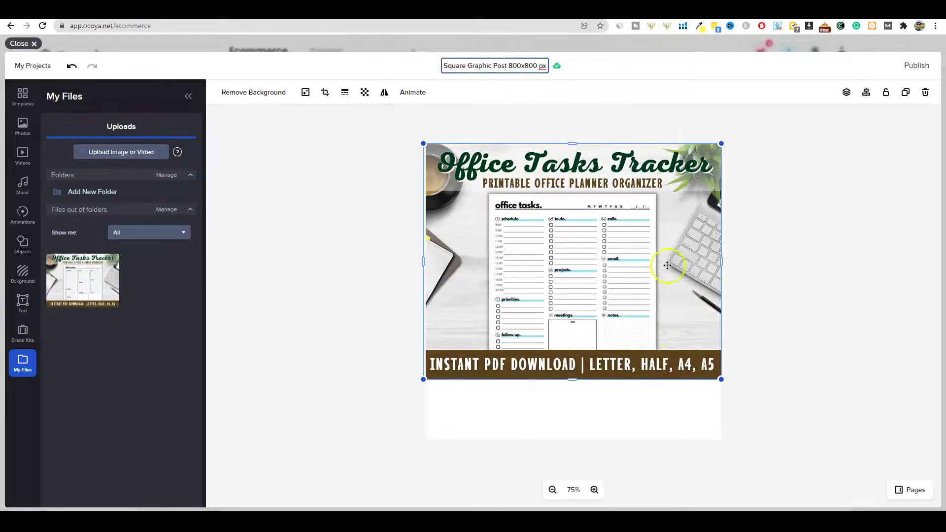
left_click(588, 310)
mouse_move(588, 310)
left_mouse_down()
mouse_move(587, 348)
mouse_move(591, 313)
mouse_move(598, 316)
mouse_move(591, 312)
left_mouse_up()
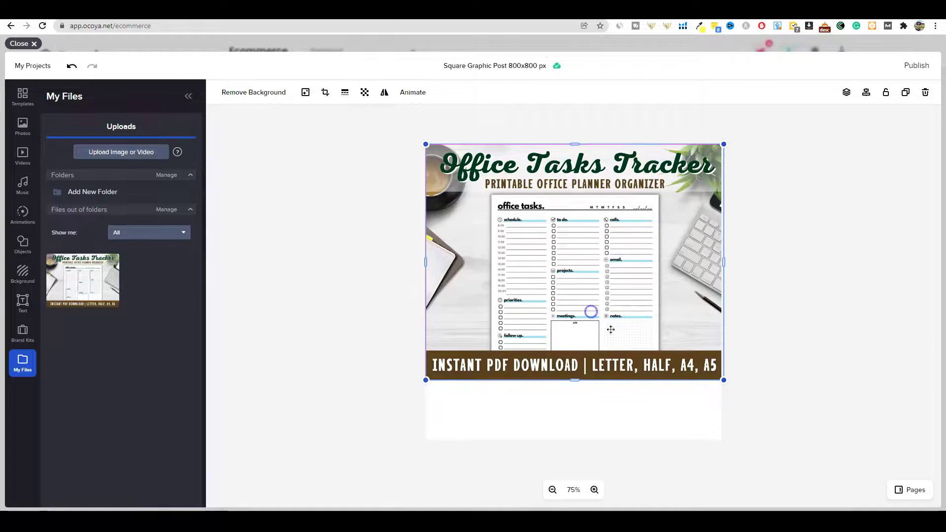
left_click(758, 339)
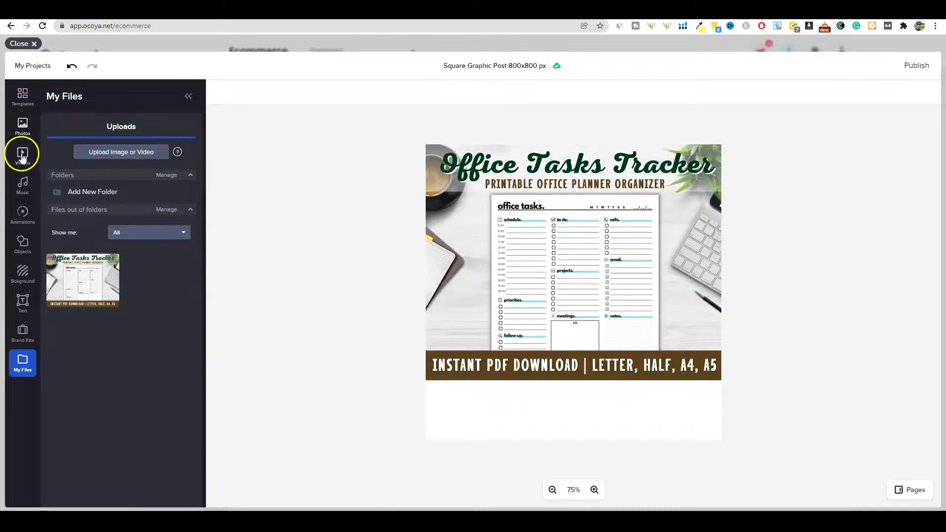
Add the "on sale today" text style reading "on sale $1.60" and place both parts side by side below the product image
left_click(23, 303)
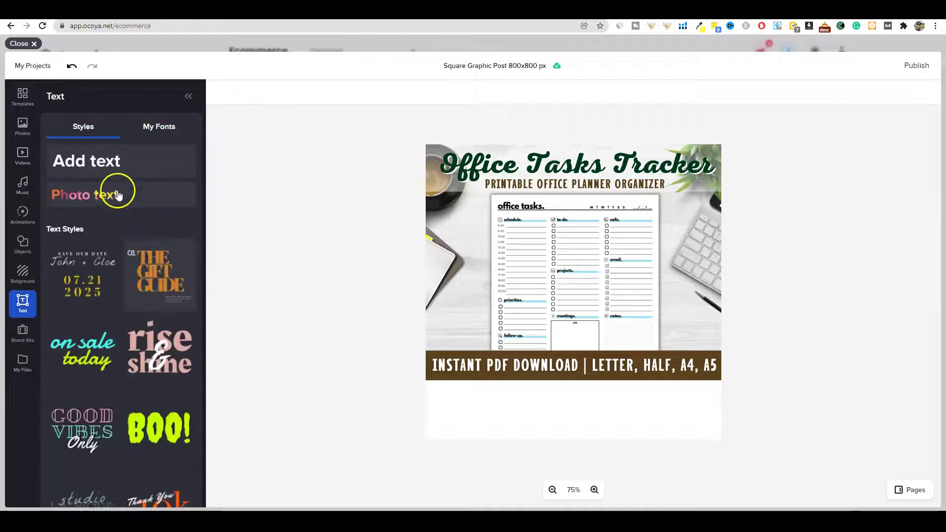
left_click(567, 334)
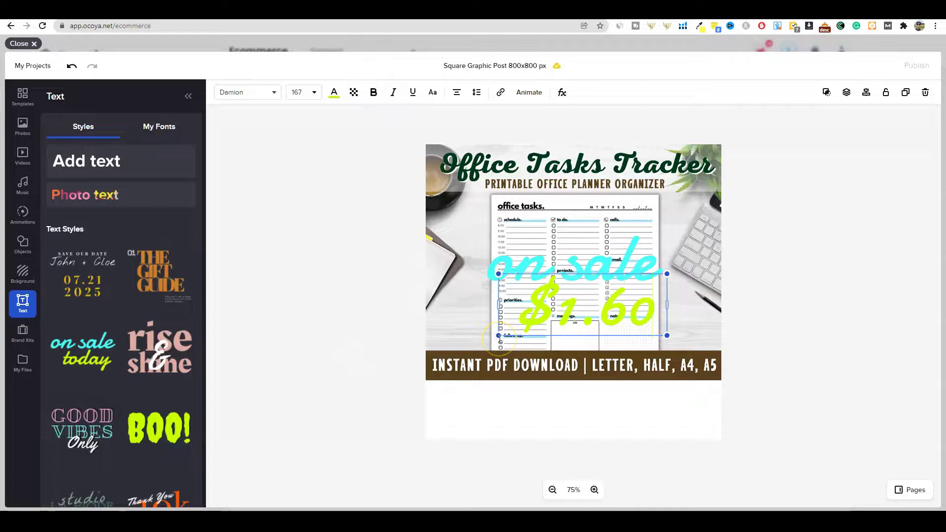
left_click(786, 245)
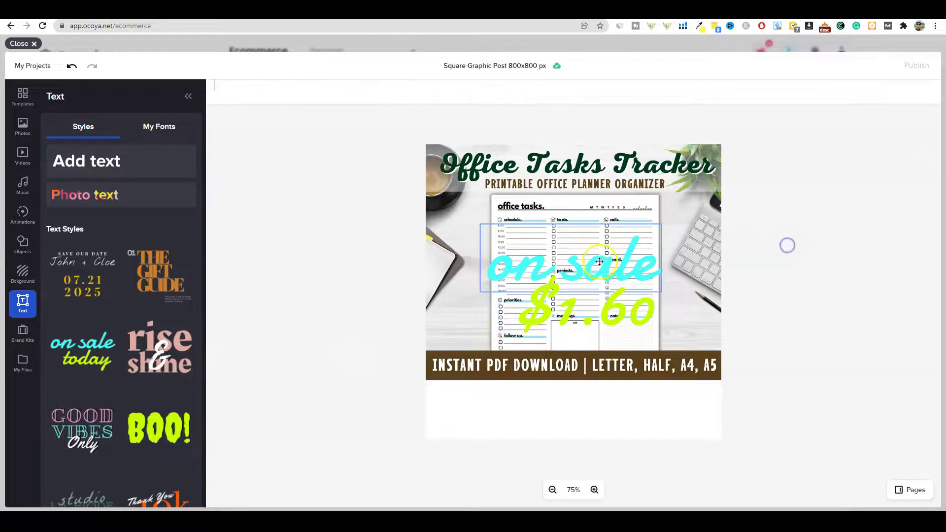
left_click_drag(601, 265, 546, 408)
left_click_drag(587, 311, 649, 416)
left_click(808, 260)
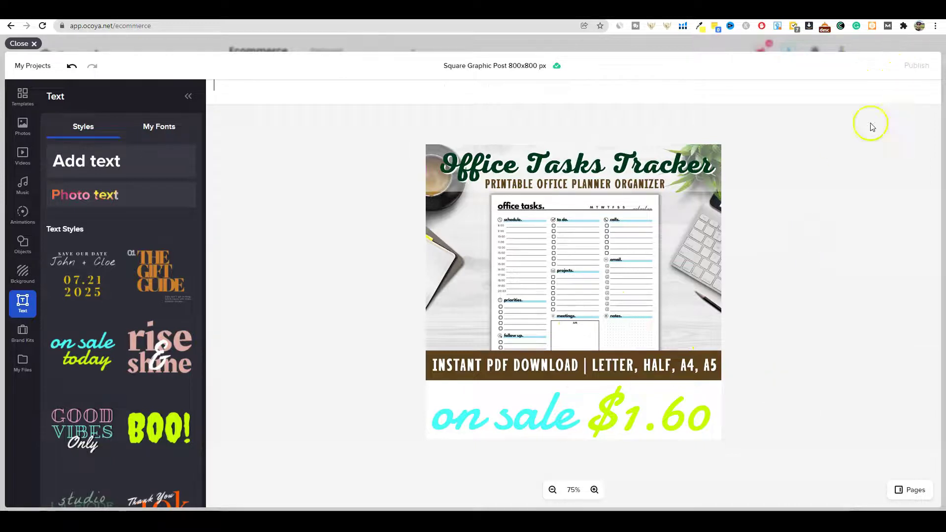
Publish the finished Office Tasks Tracker design as a transparent PNG
left_click(922, 67)
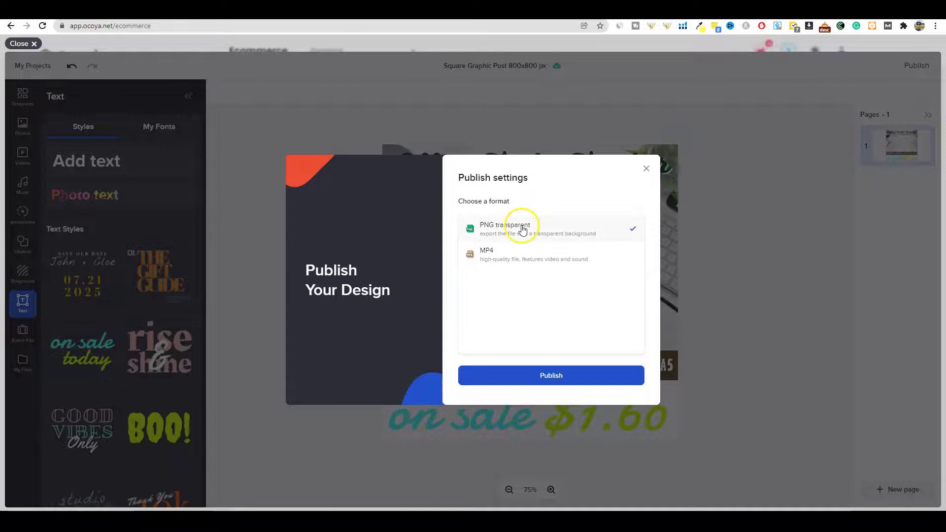
left_click(561, 374)
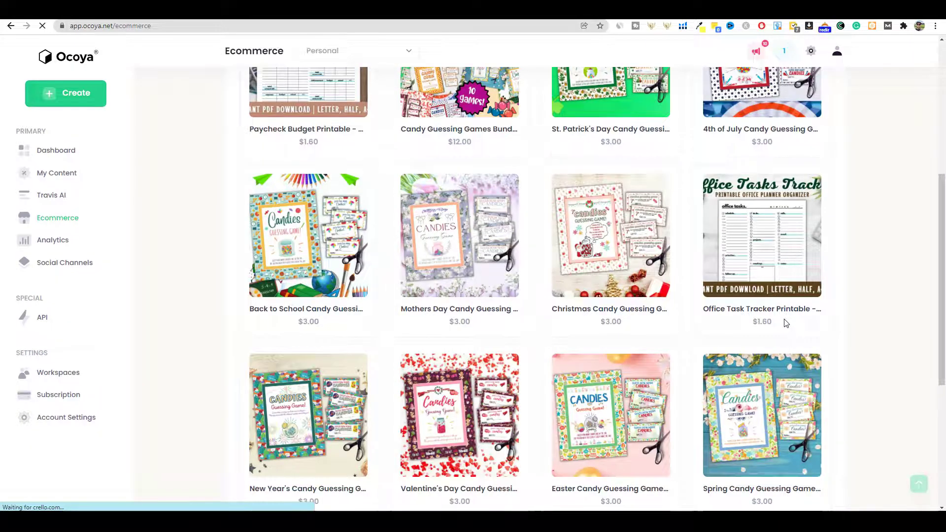
scroll(786, 323, "down", 3)
left_click(754, 300)
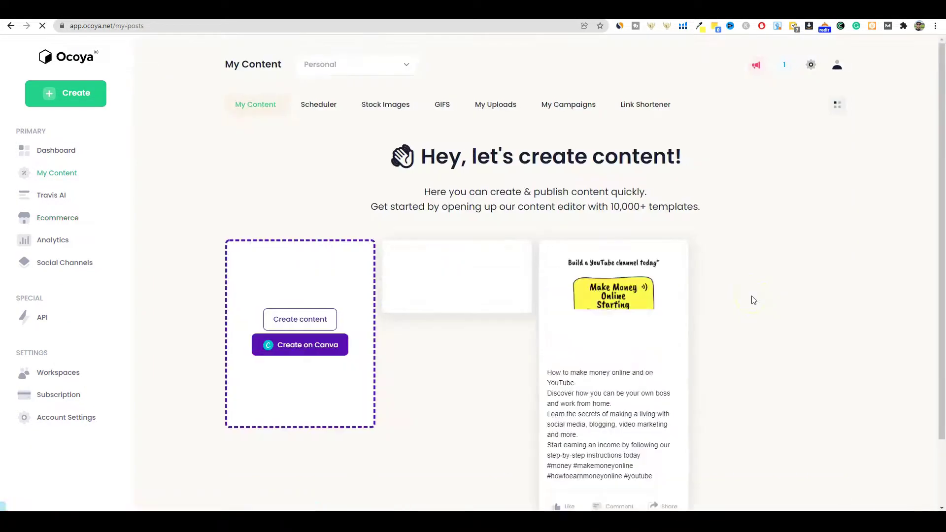
left_click(451, 412)
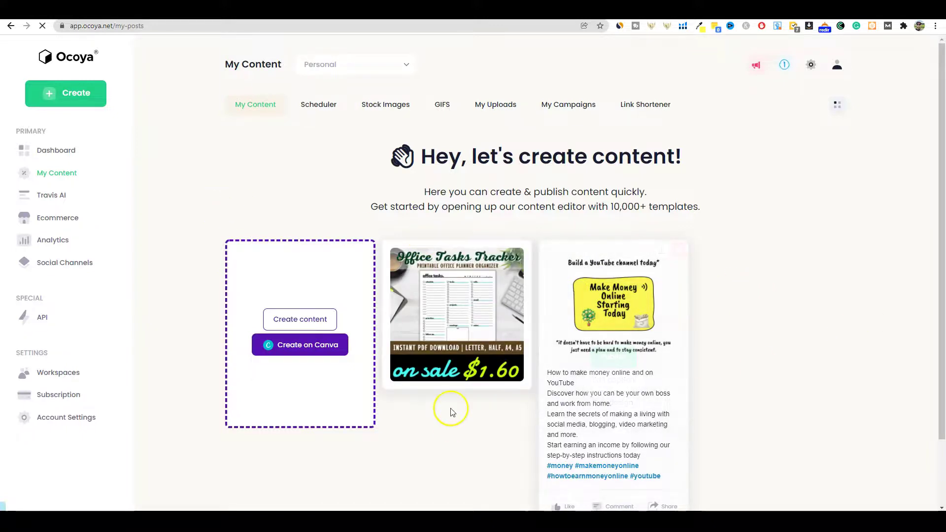
Start adding a caption to the Office Tasks Tracker design in My Content
scroll(514, 450, "down", 1)
scroll(515, 451, "up", 1)
mouse_move(489, 277)
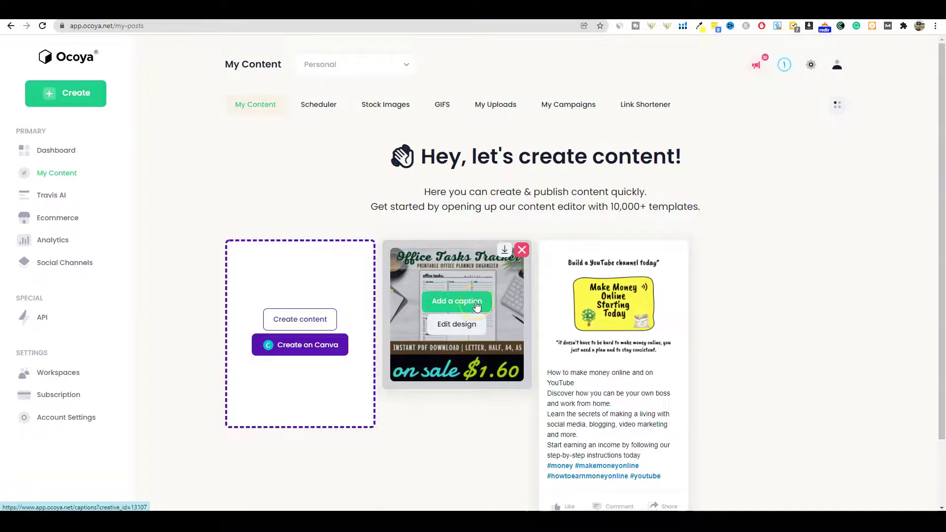
left_click(472, 328)
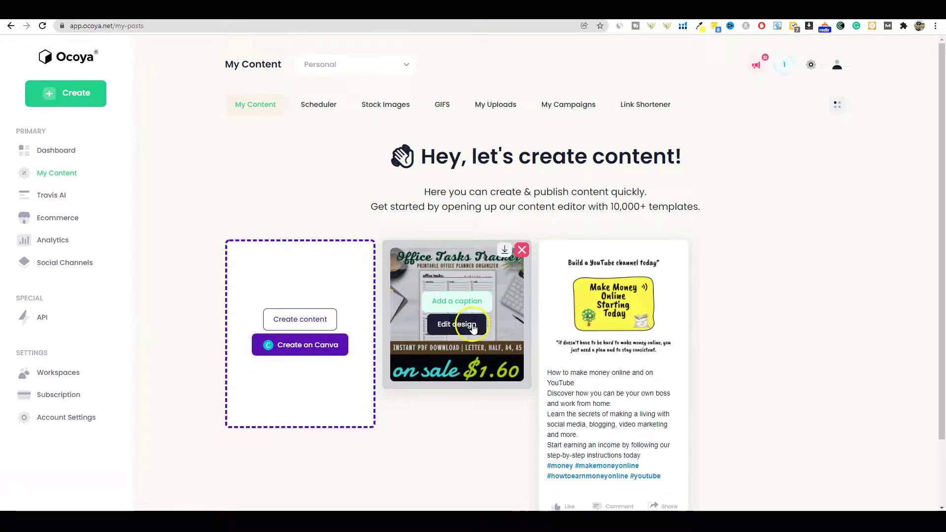
left_click(458, 301)
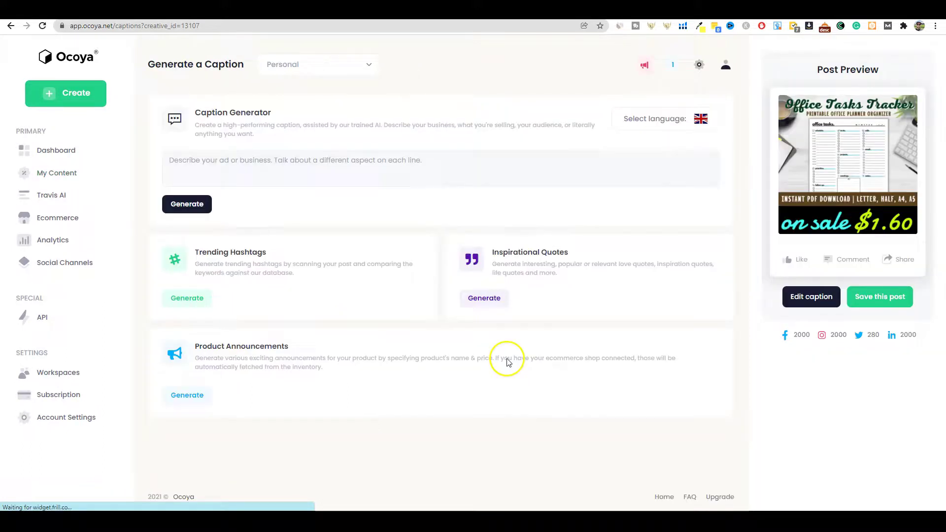
Try to generate a caption from the description "office tasks tracker printable download for only $1.60"
left_click(379, 165)
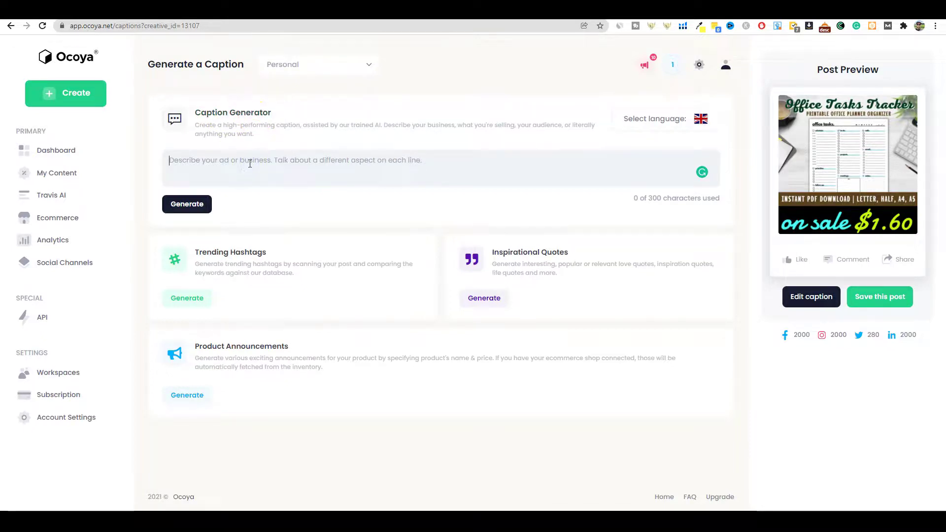
type("office tasks tracker")
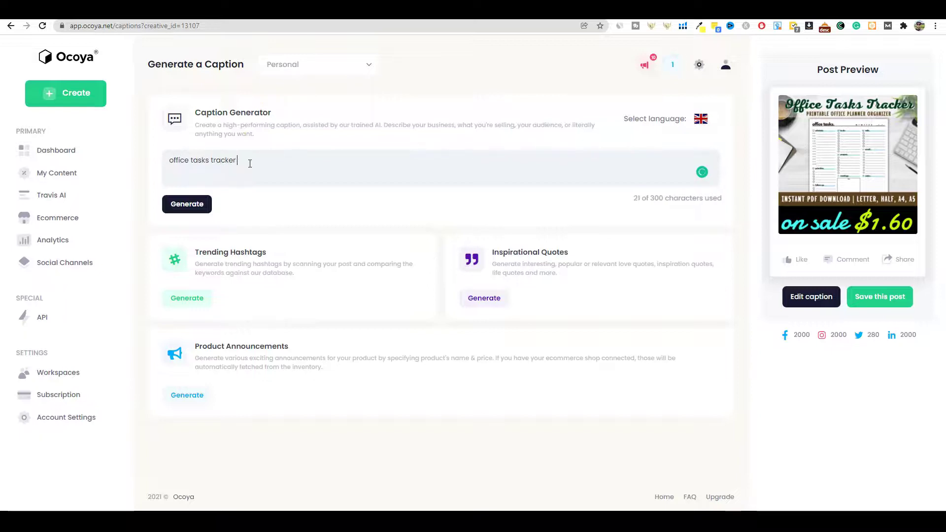
type(" printable download")
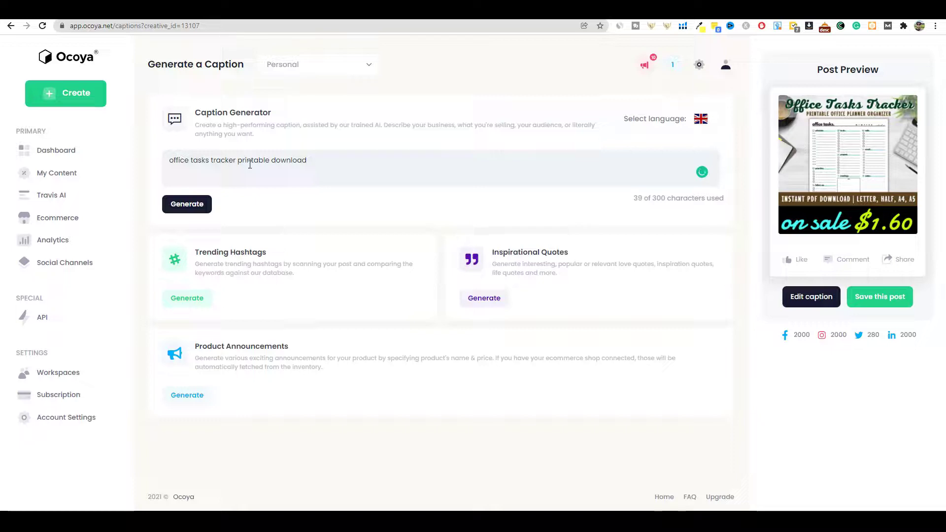
type("for only")
left_click(314, 174)
type("$1.60")
left_click(200, 204)
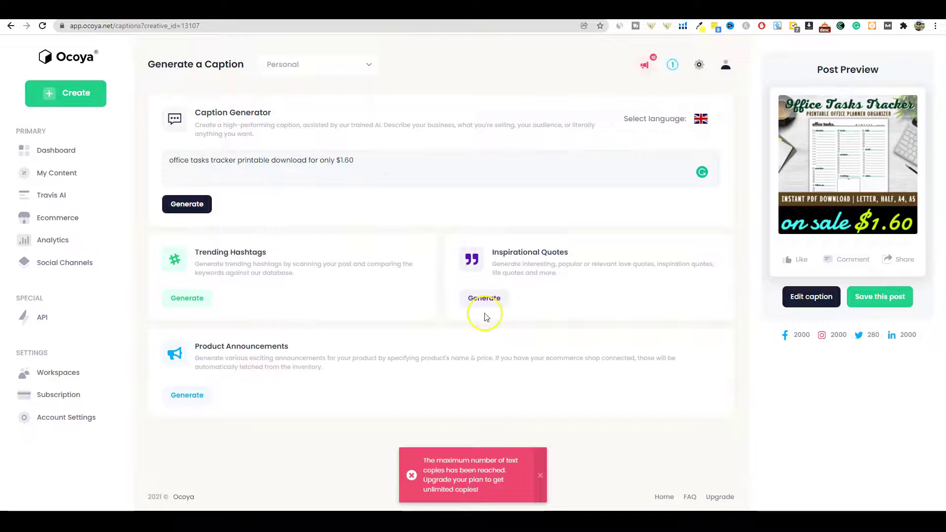
Copy the whole caption generator description into the post's own caption and save it
left_click(386, 159)
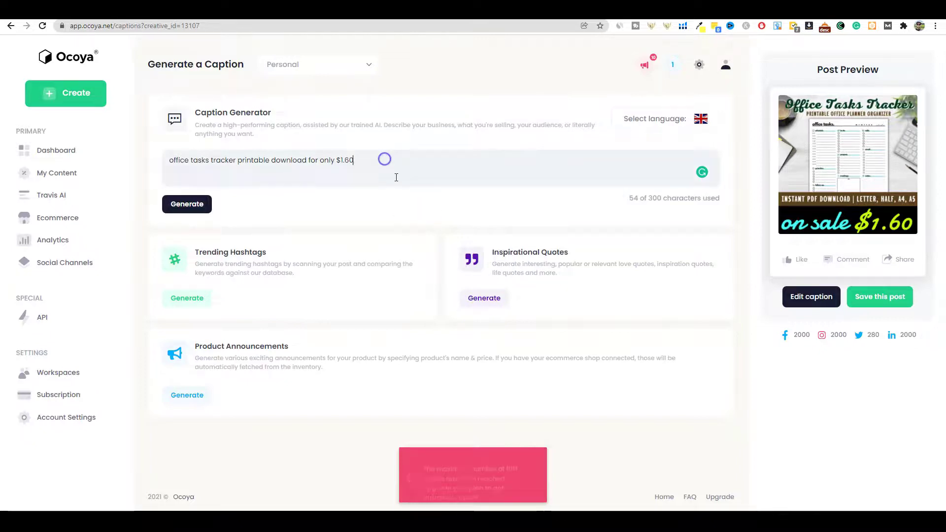
left_click_drag(354, 160, 165, 159)
left_click(358, 156)
left_click_drag(358, 156, 222, 160)
left_click(398, 163)
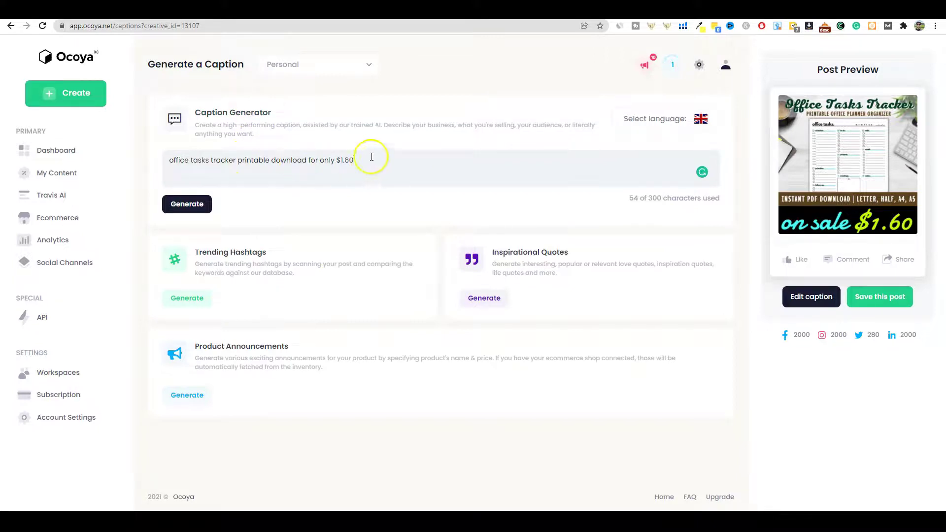
left_click_drag(348, 156, 180, 151)
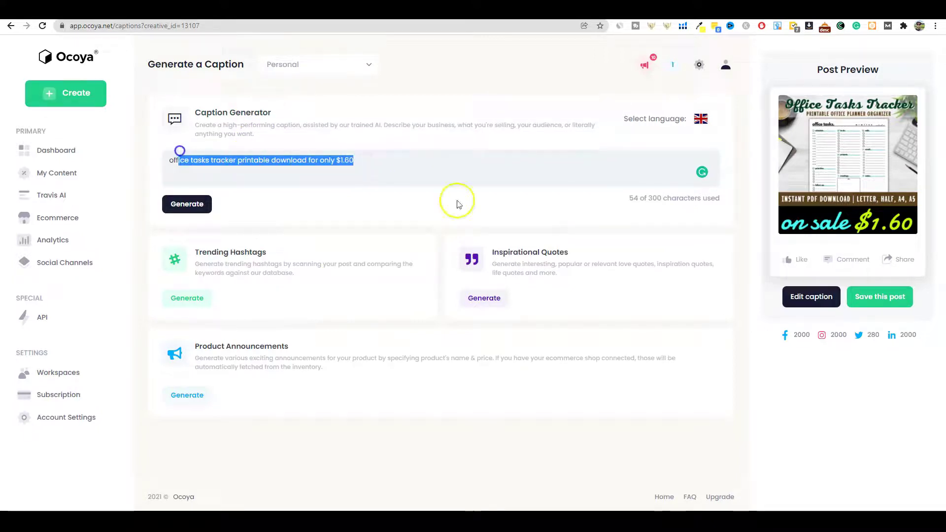
left_click_drag(355, 157, 148, 162)
key("ctrl+c")
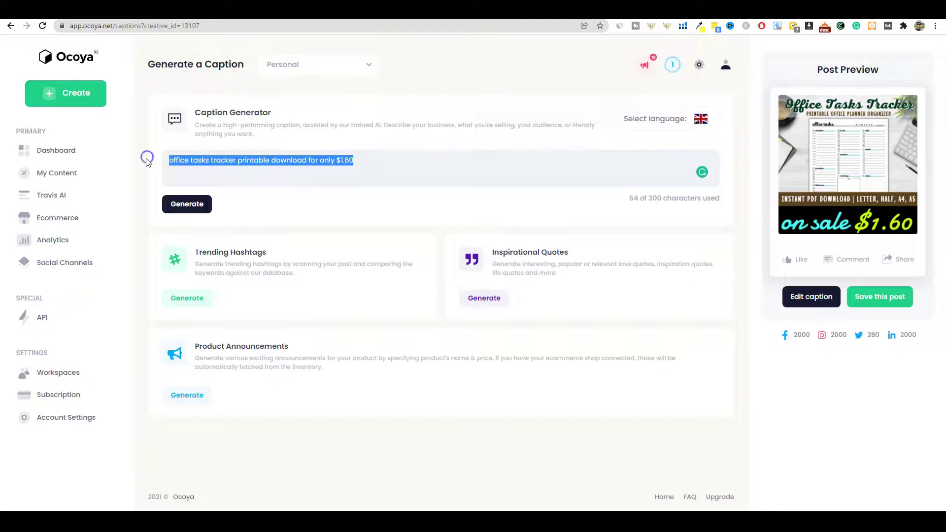
left_click(808, 296)
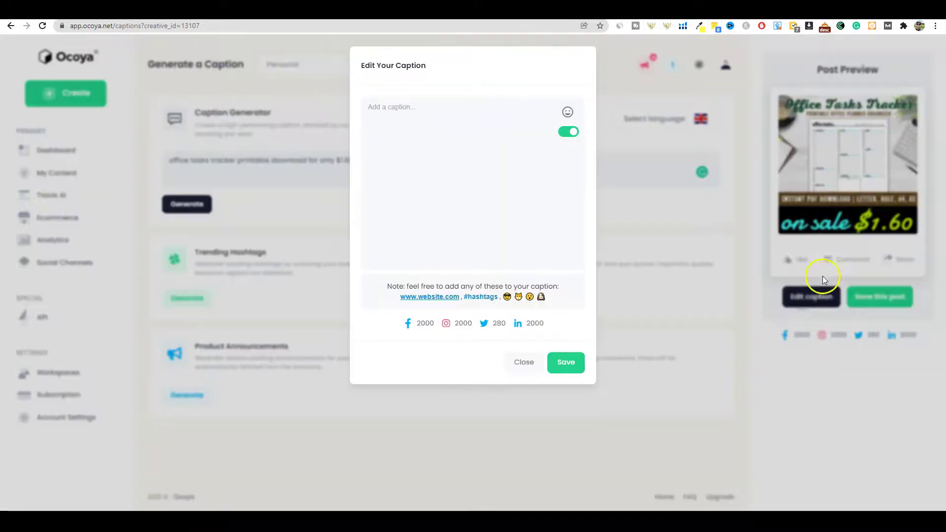
key("ctrl+v")
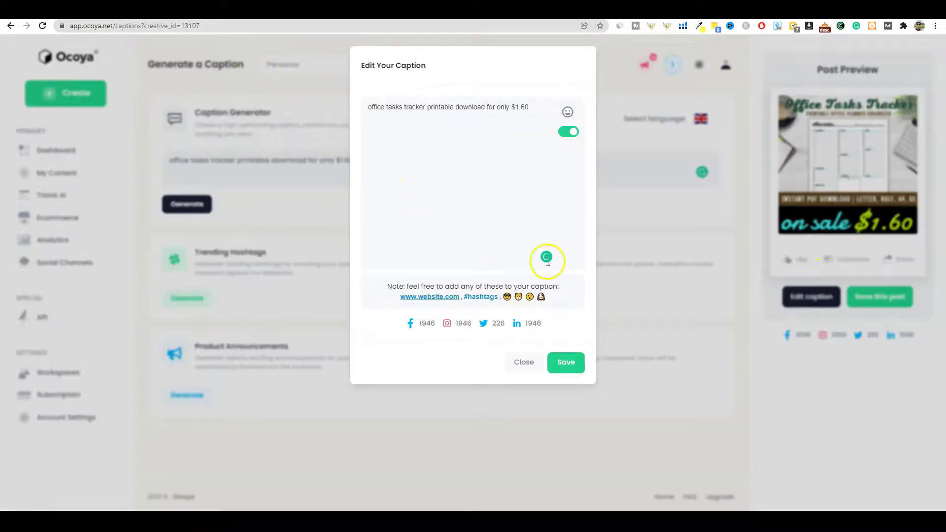
left_click(561, 364)
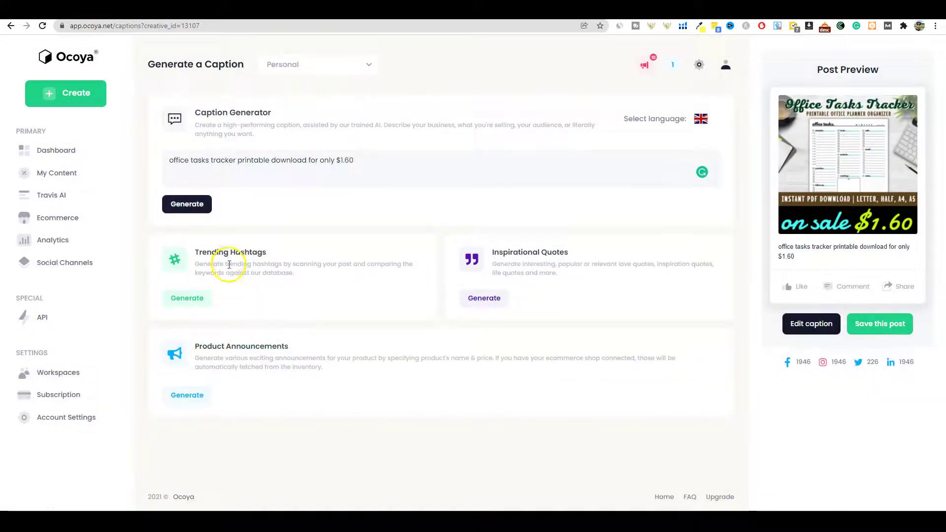
Generate trending hashtags, then save the post with "#printable #officetaskstracker #todolistprintable" added on a new caption line
left_click(190, 301)
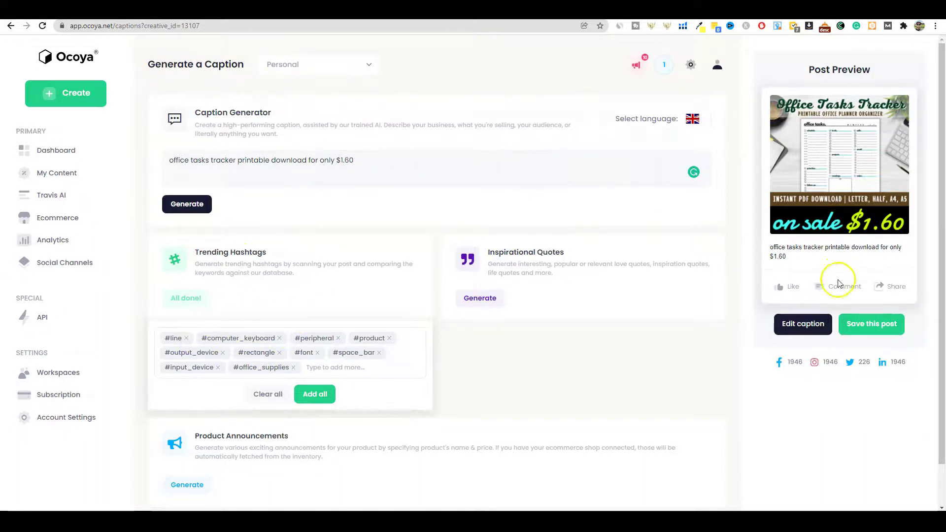
left_click(804, 324)
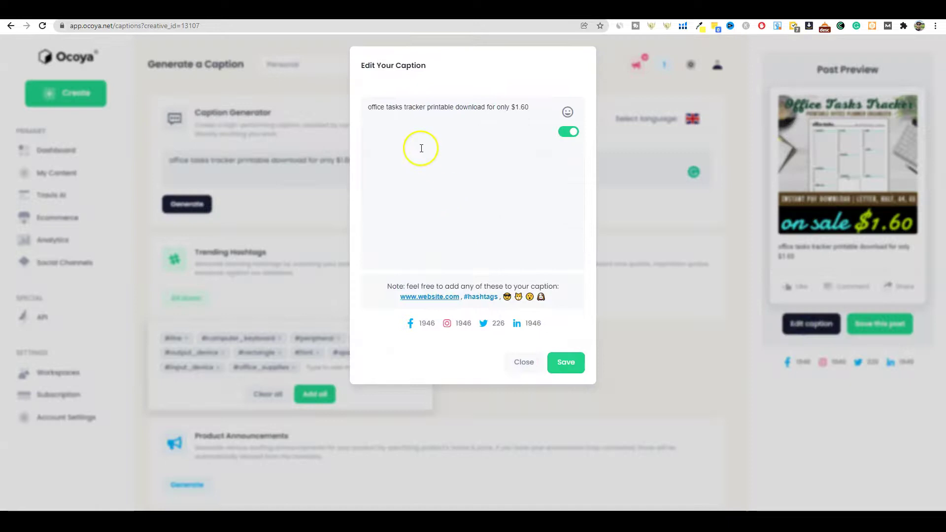
left_click(530, 107)
key("Return")
type("#printable #officetaskstra")
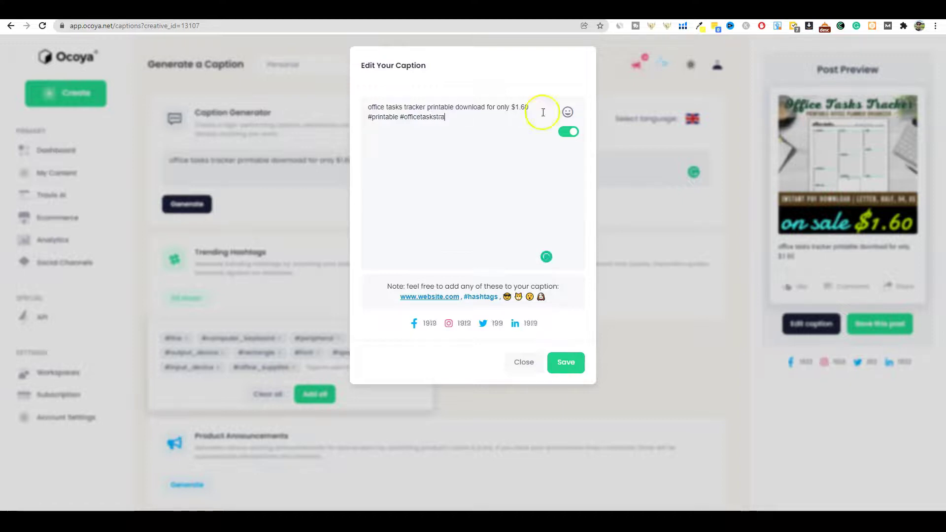
type("cker #task")
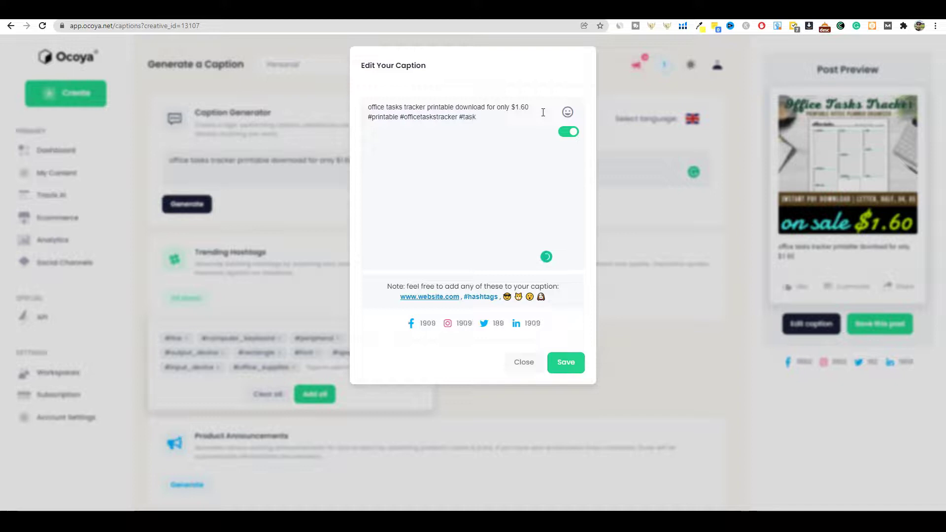
key("BackSpace")
key("BackSpace")
key("BackSpace")
type("odo")
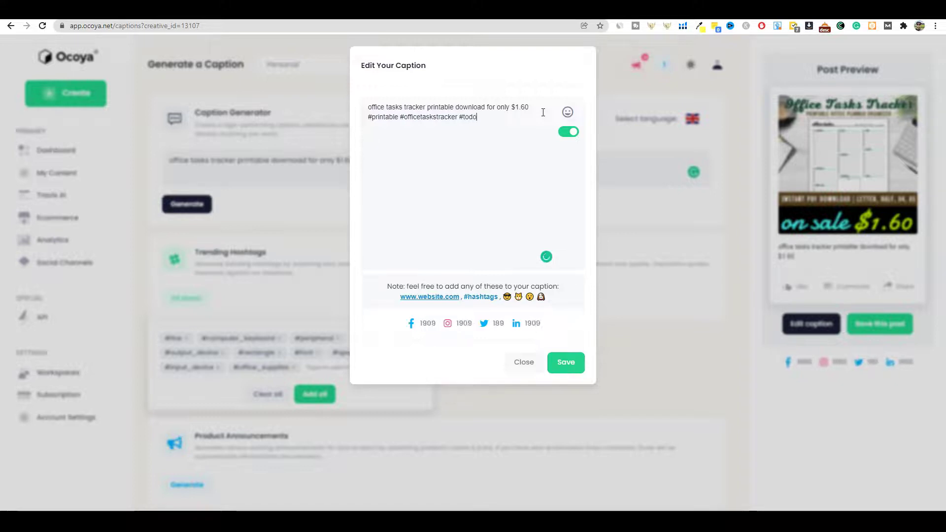
type("listprintable")
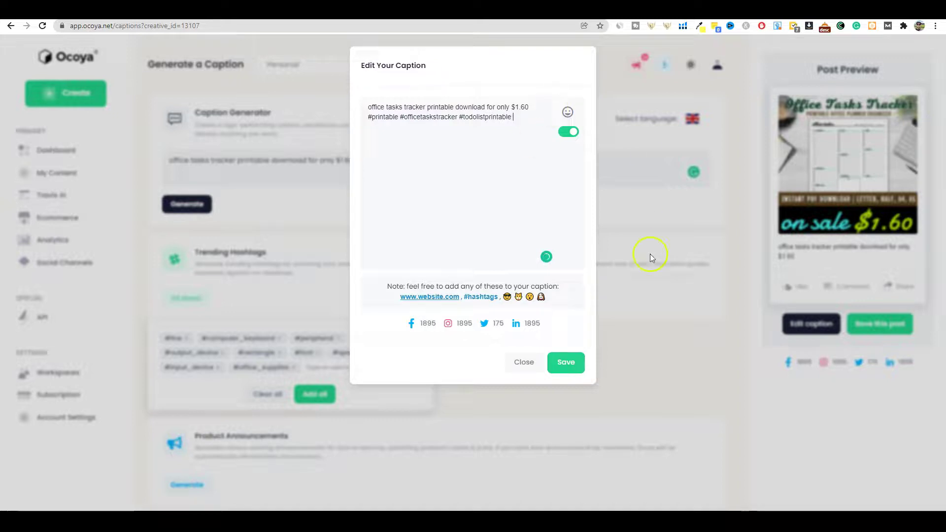
left_click(555, 363)
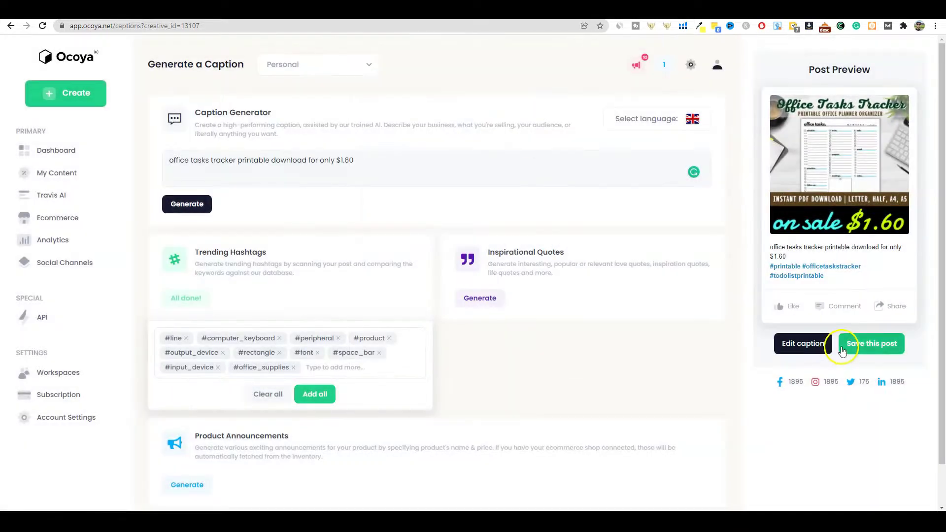
left_click(861, 349)
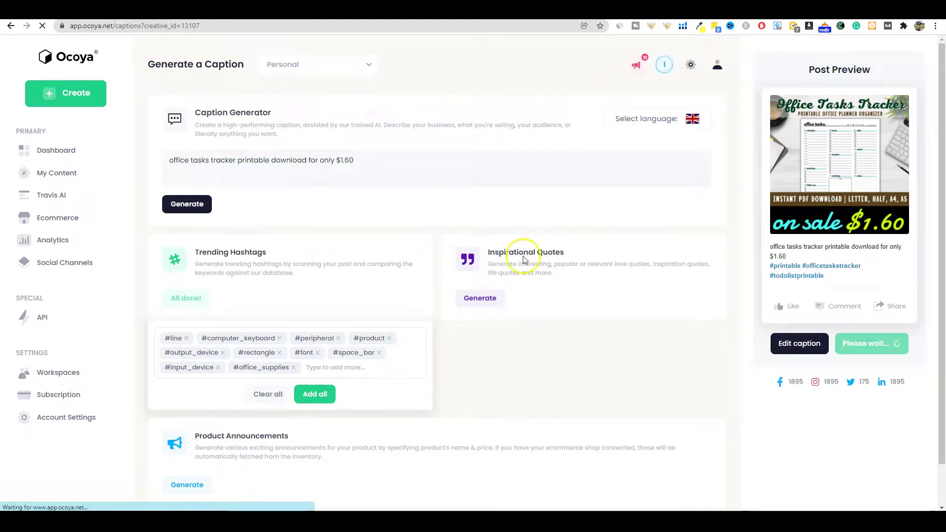
Schedule the Office Tasks Tracker post to the connected Facebook profile for 2021-12-07 at 8:00 AM
mouse_move(434, 325)
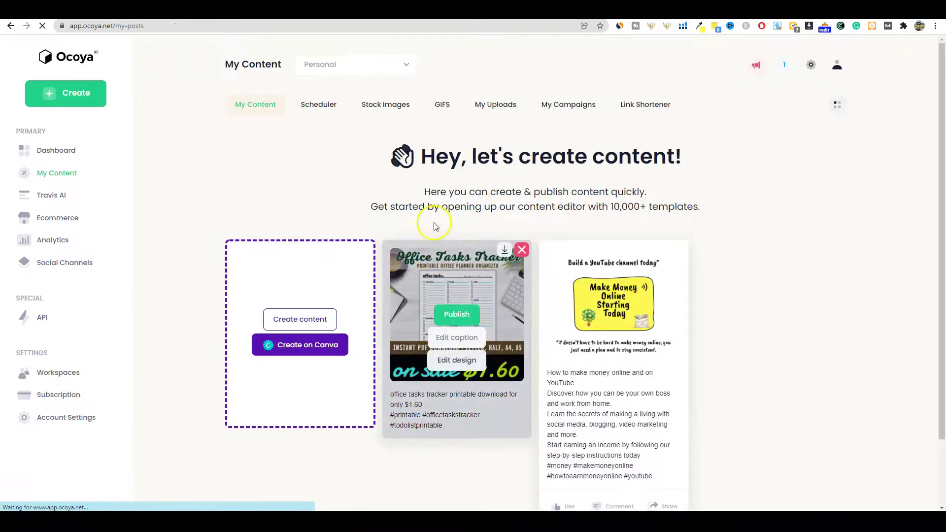
left_click(456, 314)
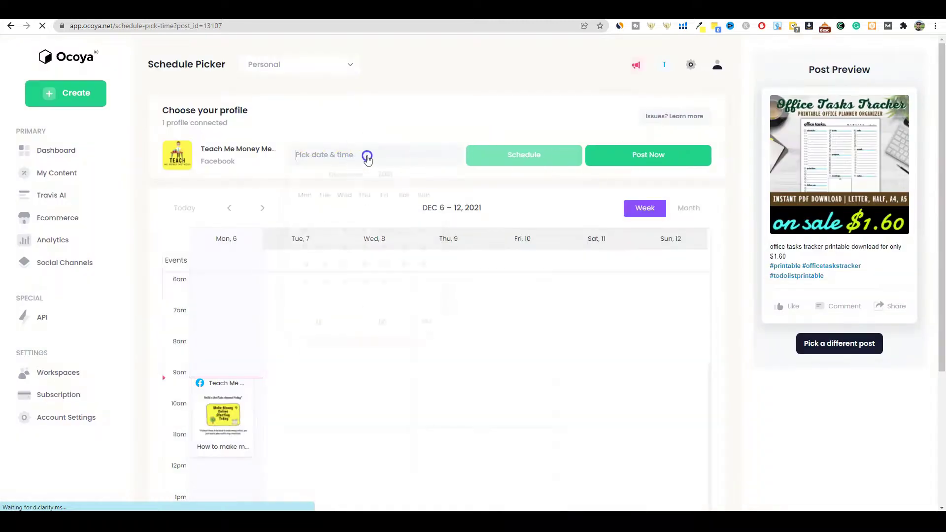
left_click(365, 154)
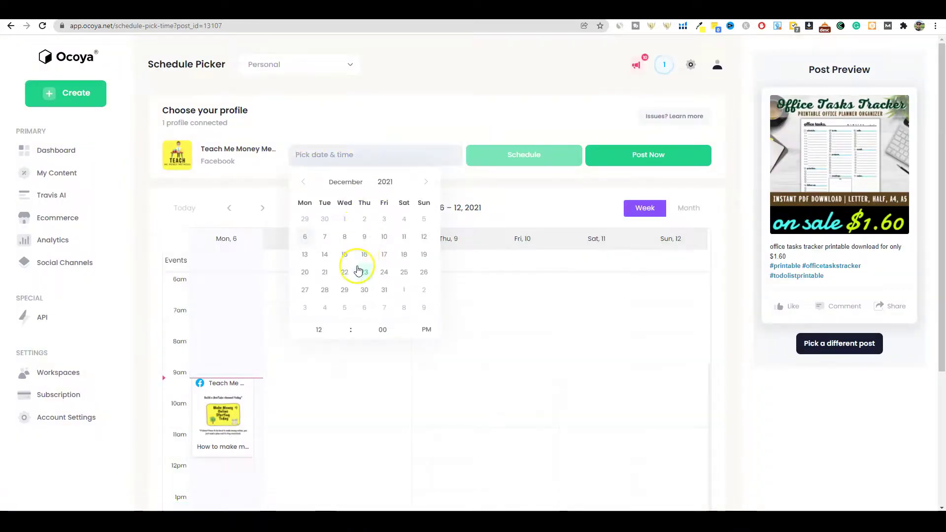
left_click(324, 238)
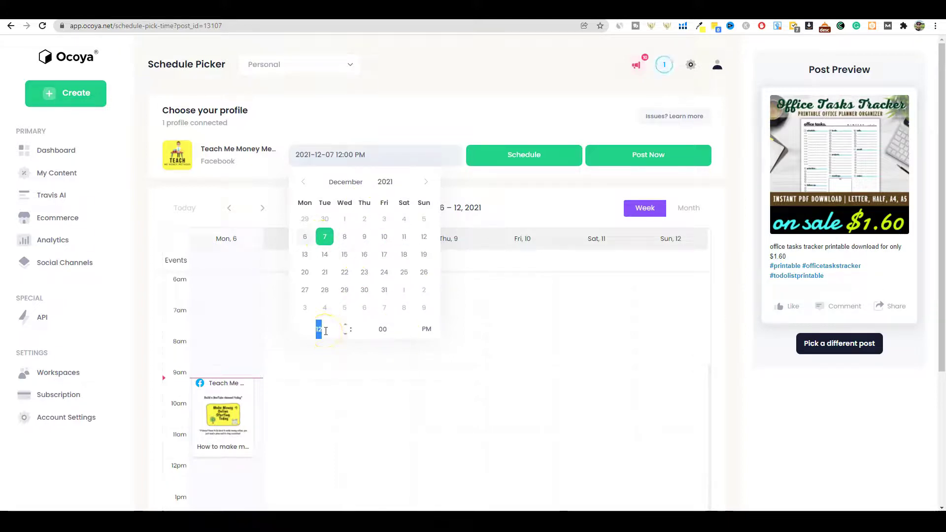
left_click(428, 337)
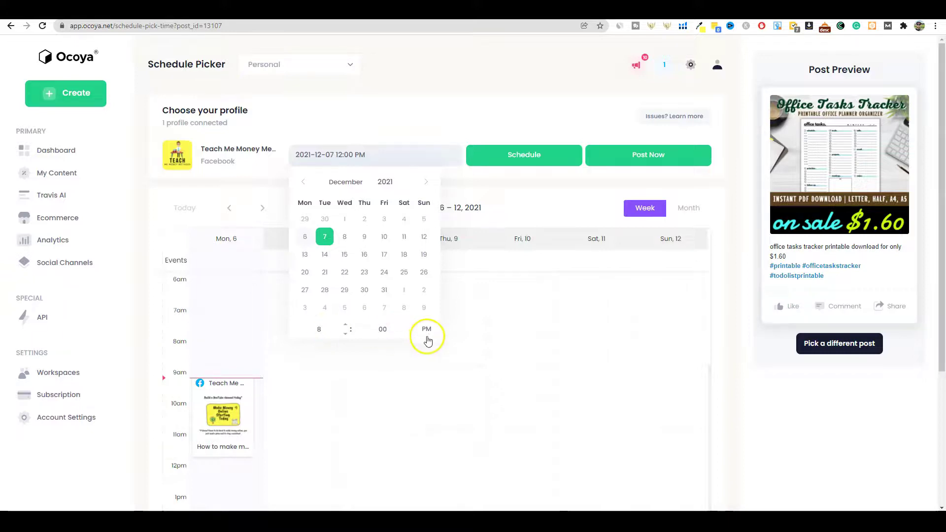
left_click(553, 157)
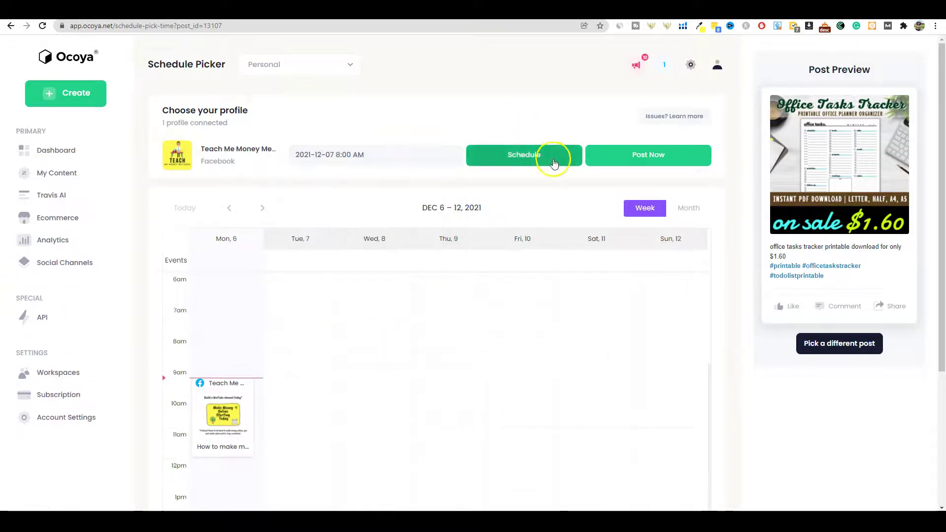
left_click(552, 155)
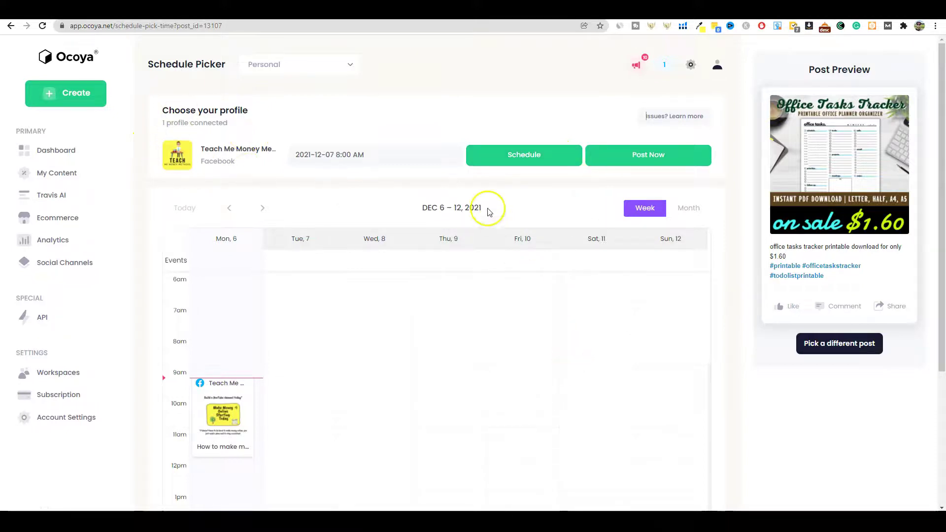
left_click(527, 154)
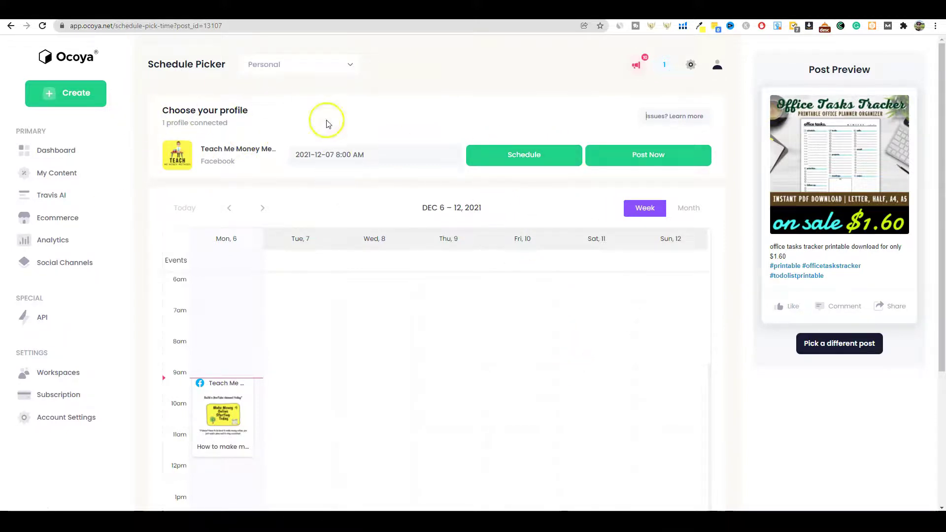
left_click(523, 155)
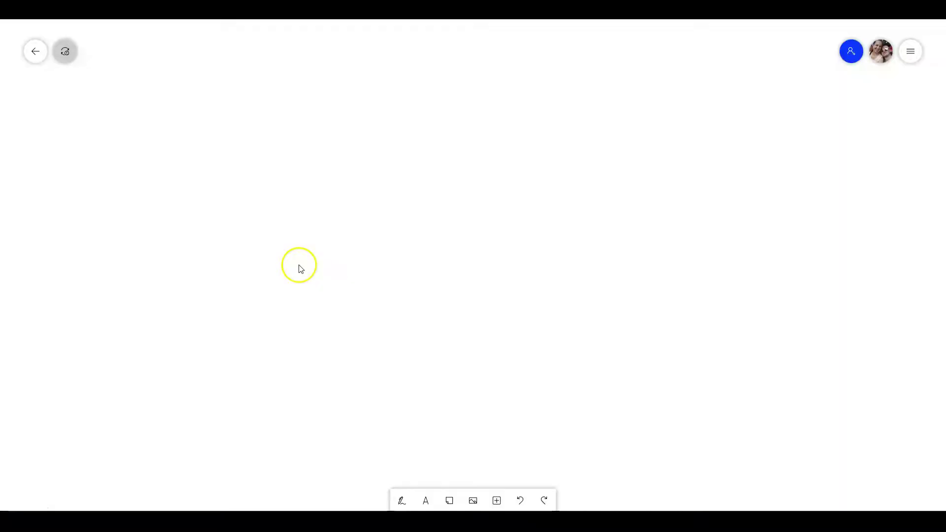
Switch to the blank whiteboard and draw two side-by-side boxes in black pen, numbered 1 and 2 above
left_click(402, 505)
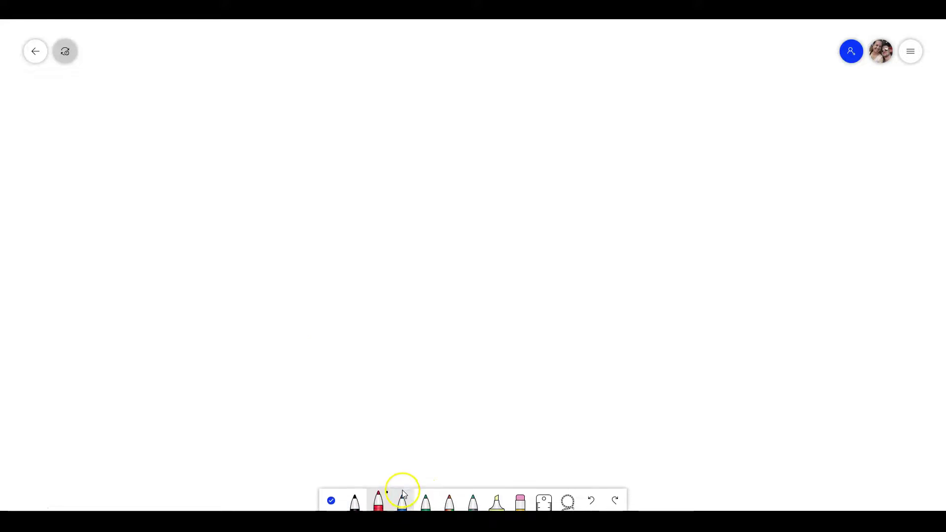
left_click(377, 504)
left_click(354, 502)
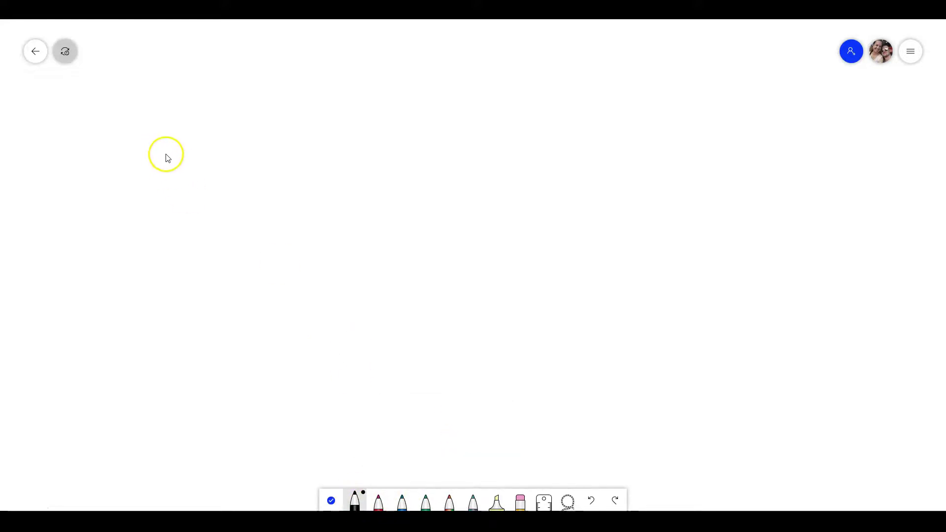
mouse_move(166, 147)
left_mouse_down()
mouse_move(201, 281)
mouse_move(295, 281)
mouse_move(310, 148)
mouse_move(164, 132)
mouse_move(163, 152)
left_mouse_up()
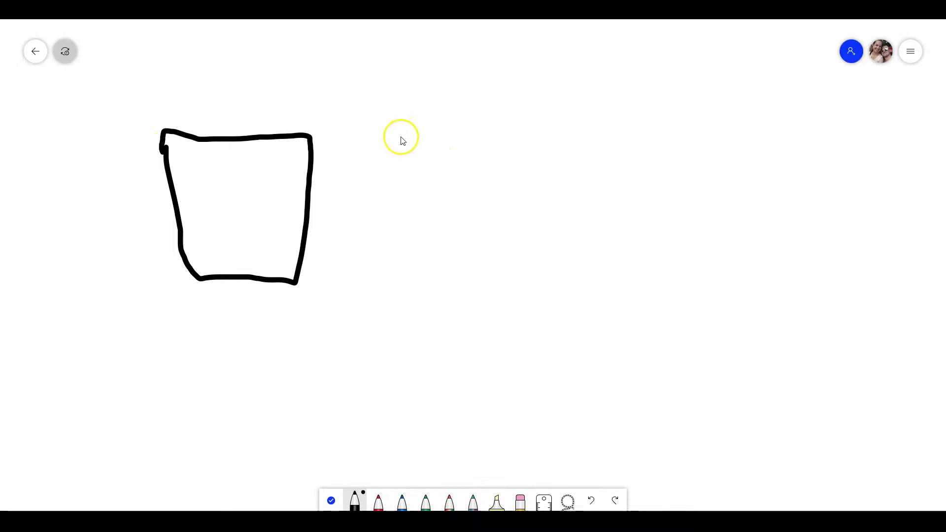
left_click_drag(245, 68, 243, 104)
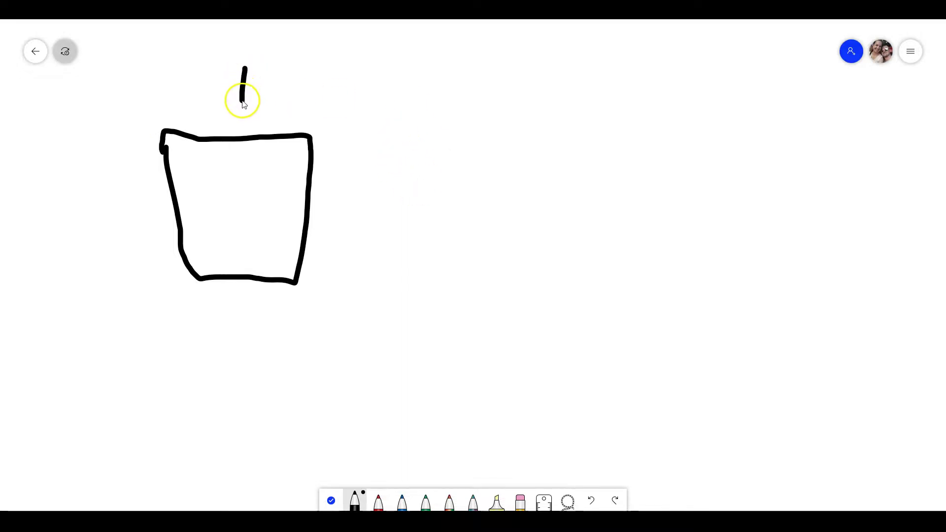
mouse_move(424, 71)
left_mouse_down()
mouse_move(461, 88)
mouse_move(449, 105)
mouse_move(476, 115)
left_mouse_up()
mouse_move(429, 142)
left_mouse_down()
mouse_move(414, 283)
mouse_move(545, 288)
mouse_move(551, 141)
mouse_move(431, 140)
left_mouse_up()
Handwrite "create" in box 1 and draw a curved arrow from beneath it to box 2
mouse_move(207, 166)
left_mouse_down()
mouse_move(214, 196)
mouse_move(228, 173)
mouse_move(245, 169)
mouse_move(237, 168)
mouse_move(269, 184)
left_mouse_up()
left_click_drag(273, 146, 272, 183)
left_click_drag(266, 165, 301, 171)
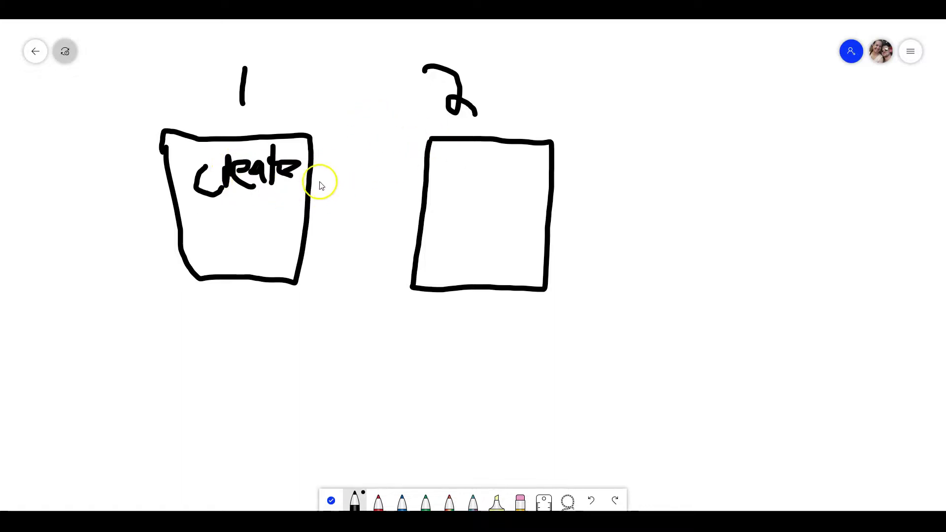
mouse_move(252, 304)
left_mouse_down()
mouse_move(272, 335)
mouse_move(457, 331)
mouse_move(427, 315)
mouse_move(492, 332)
left_mouse_up()
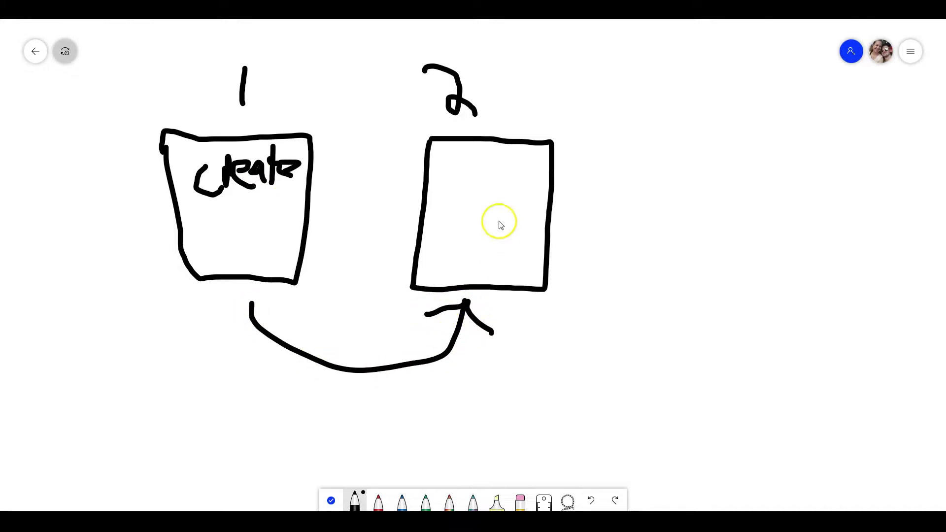
Add the text "schedule or publish" and place it inside box 2
type("schedule")
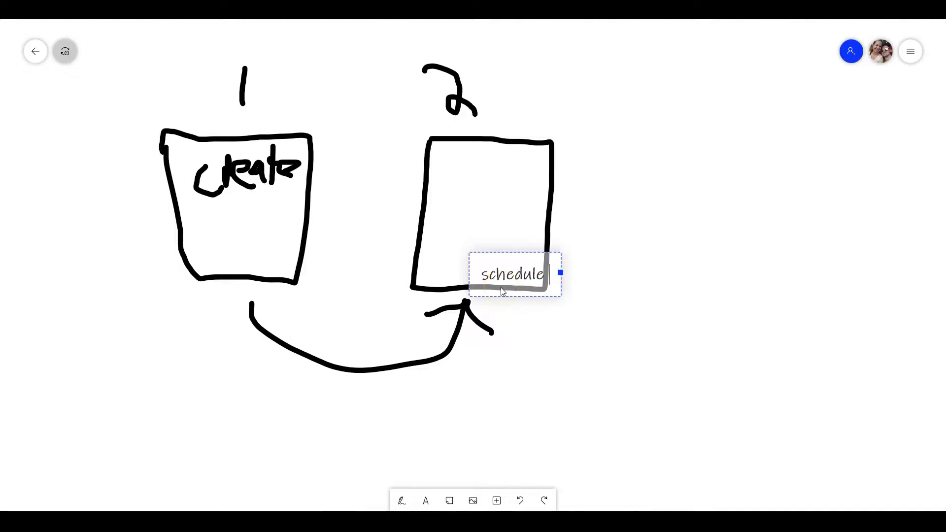
type(" or publish")
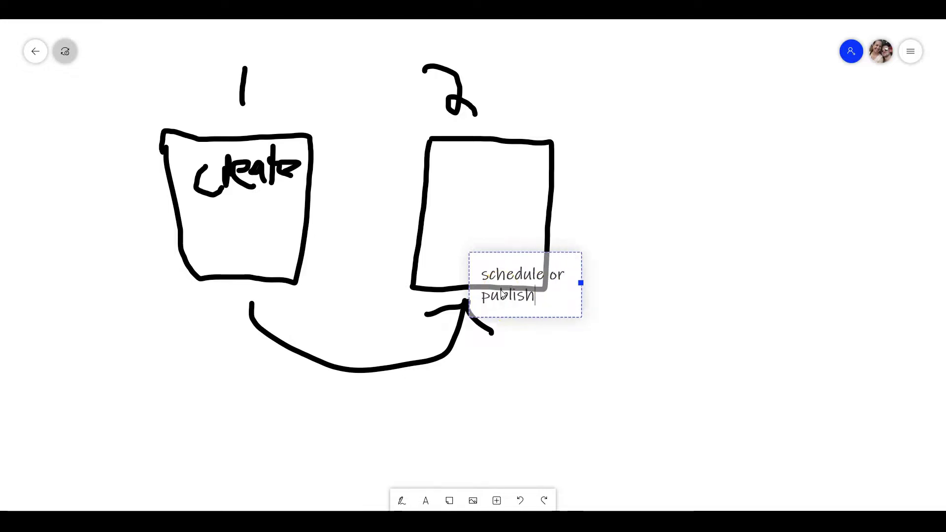
left_click(528, 342)
left_click(529, 298)
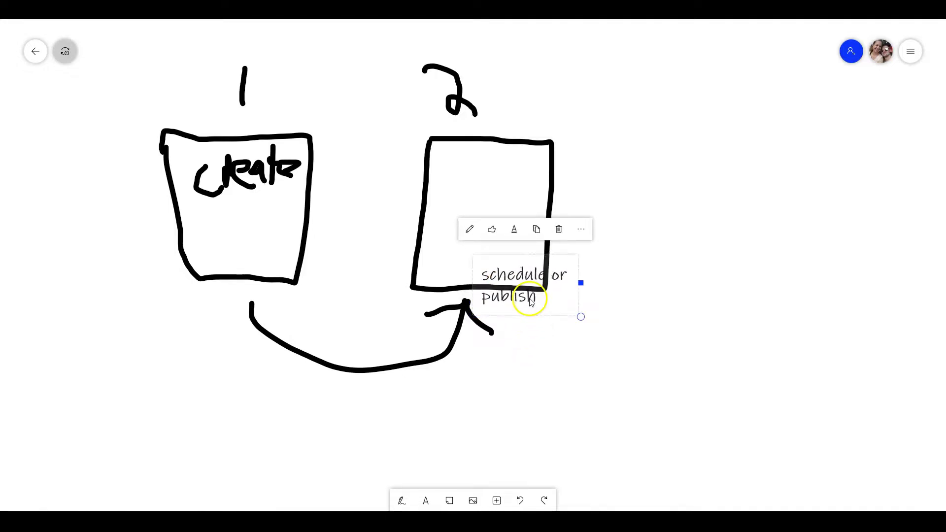
left_click_drag(530, 298, 487, 223)
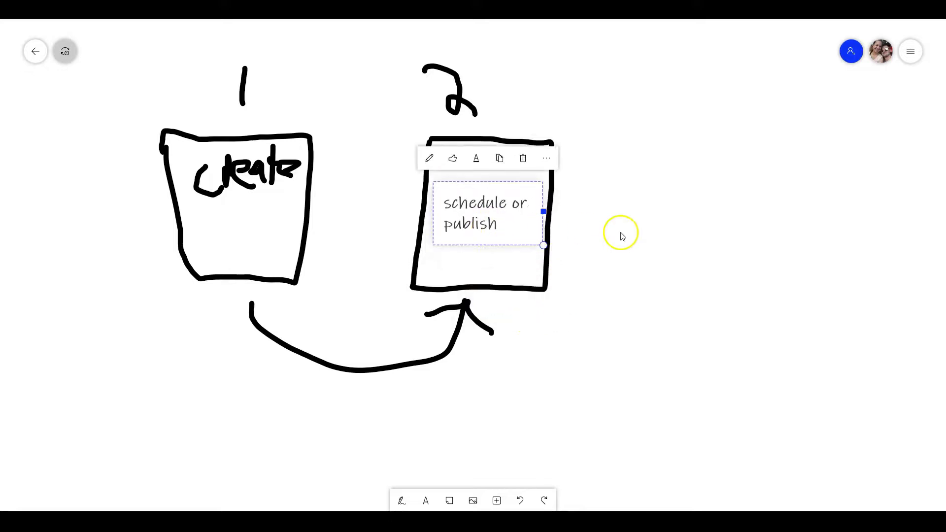
left_click(621, 236)
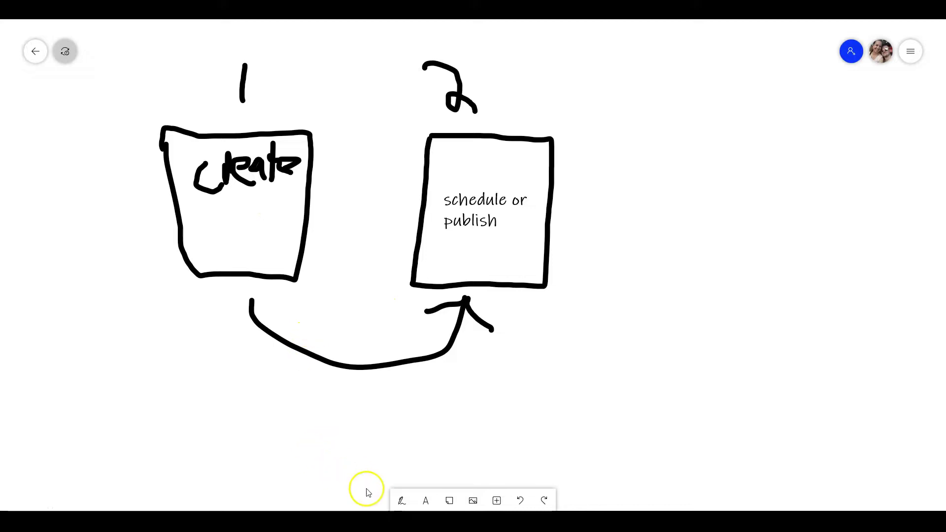
Draw three small squares beneath the curved arrow and link them in sequence with short arrows starting below box 1
left_click(401, 501)
mouse_move(285, 380)
left_mouse_down()
mouse_move(283, 393)
mouse_move(306, 399)
mouse_move(287, 380)
mouse_move(312, 402)
mouse_move(317, 424)
mouse_move(338, 422)
mouse_move(327, 386)
mouse_move(380, 401)
mouse_move(383, 371)
mouse_move(346, 374)
left_mouse_up()
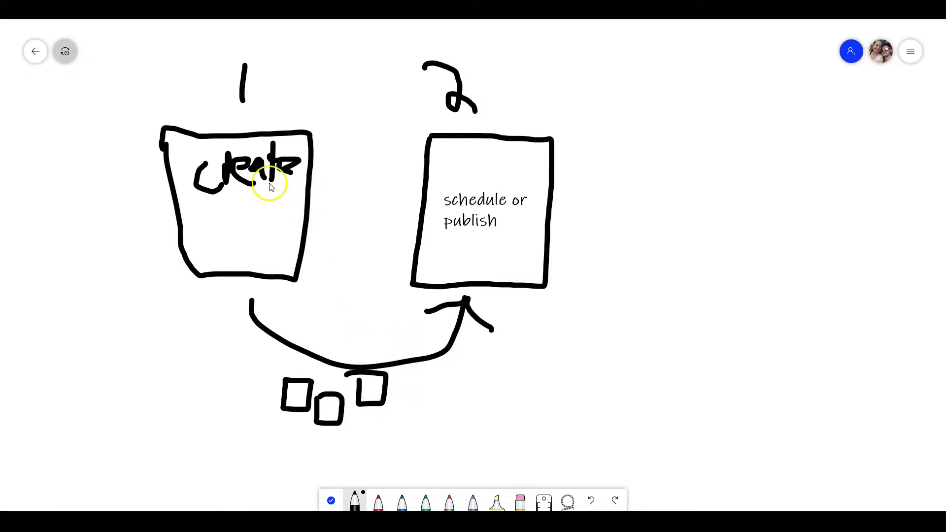
mouse_move(246, 348)
left_mouse_down()
mouse_move(294, 393)
mouse_move(272, 390)
left_mouse_up()
mouse_move(297, 421)
left_mouse_down()
mouse_move(319, 437)
mouse_move(327, 409)
mouse_move(312, 423)
mouse_move(332, 420)
mouse_move(344, 437)
mouse_move(332, 408)
mouse_move(371, 417)
mouse_move(360, 384)
mouse_move(392, 419)
left_mouse_up()
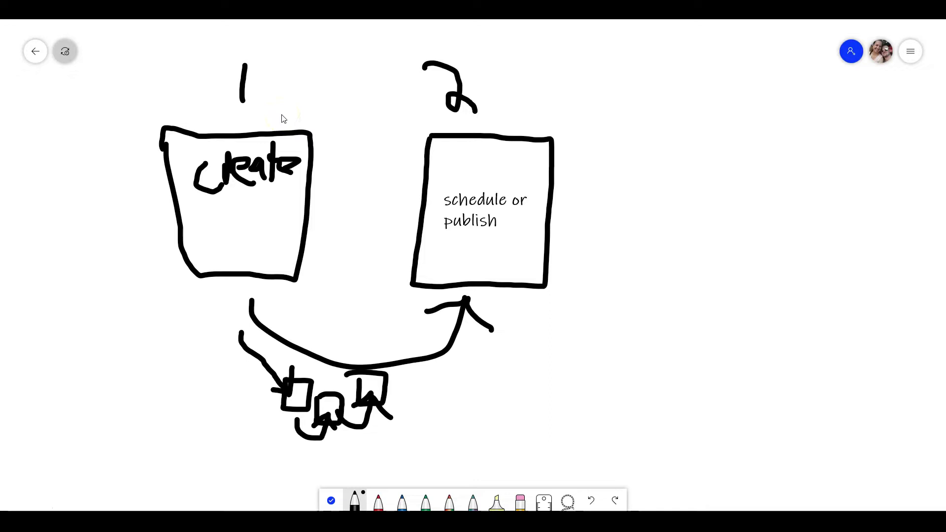
Draw an outline around each of the two numbered boxes to emphasize them
mouse_move(282, 115)
left_mouse_down()
mouse_move(184, 112)
mouse_move(144, 173)
mouse_move(137, 252)
mouse_move(247, 294)
mouse_move(324, 290)
mouse_move(357, 184)
mouse_move(291, 116)
left_mouse_up()
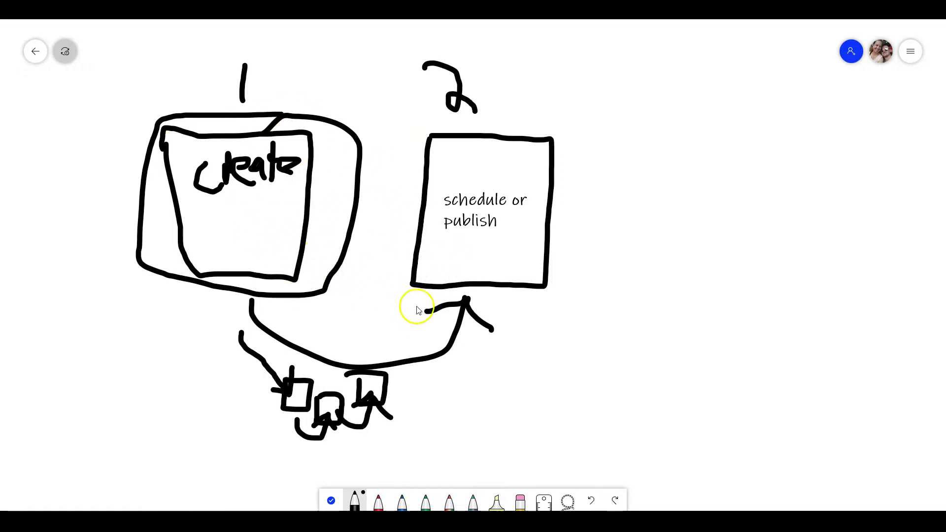
mouse_move(462, 120)
left_mouse_down()
mouse_move(389, 243)
mouse_move(634, 286)
mouse_move(516, 132)
left_mouse_up()
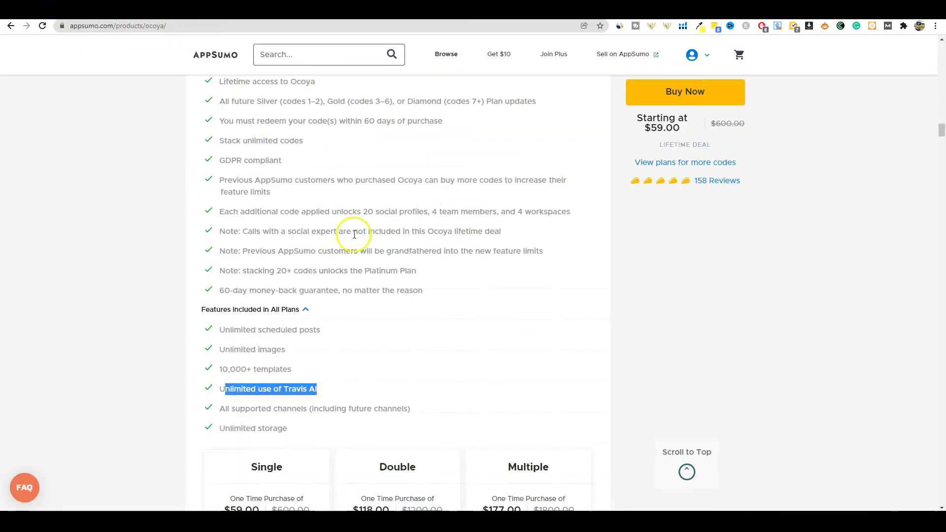
Switch to the AppSumo page for Ocoya and examine the features included in all plans and the plan pricing
scroll(353, 250, "down", 1)
scroll(353, 250, "down", 3)
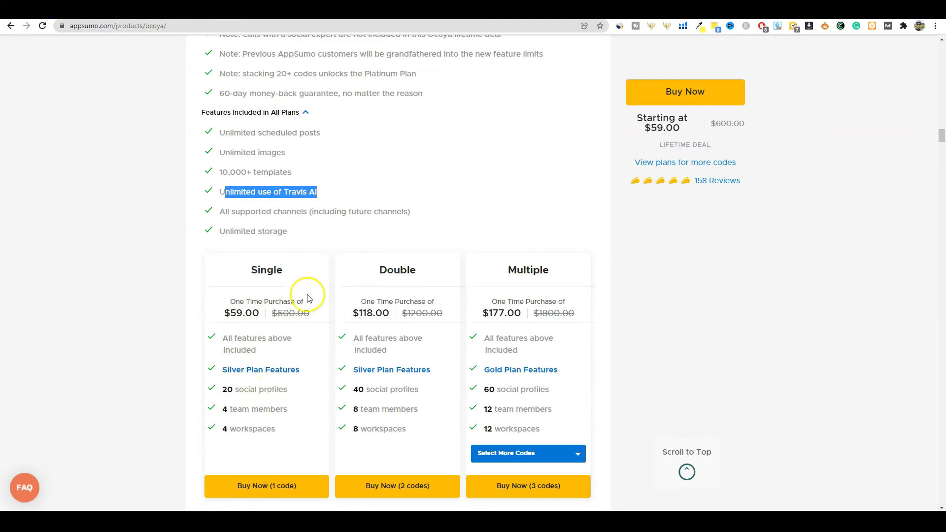
left_click(329, 209)
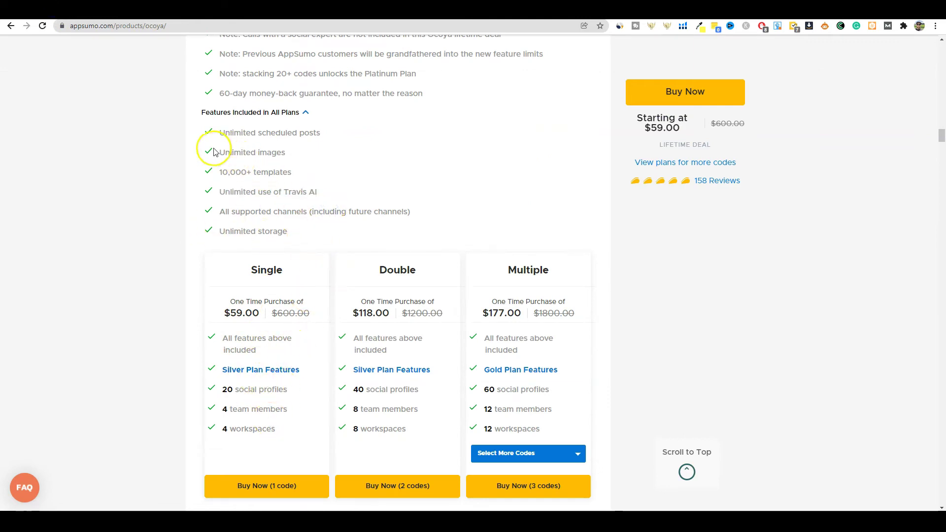
left_click_drag(220, 133, 345, 230)
left_click(317, 191)
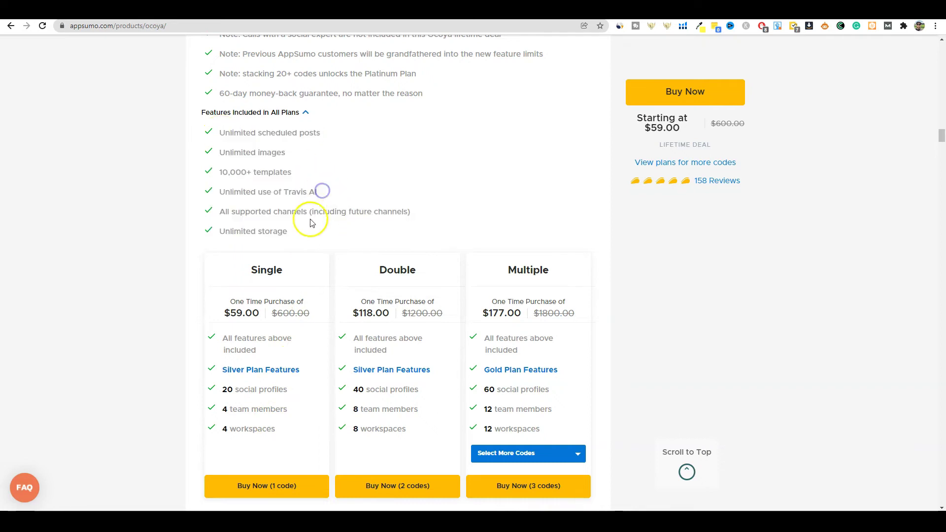
left_click_drag(286, 230, 212, 129)
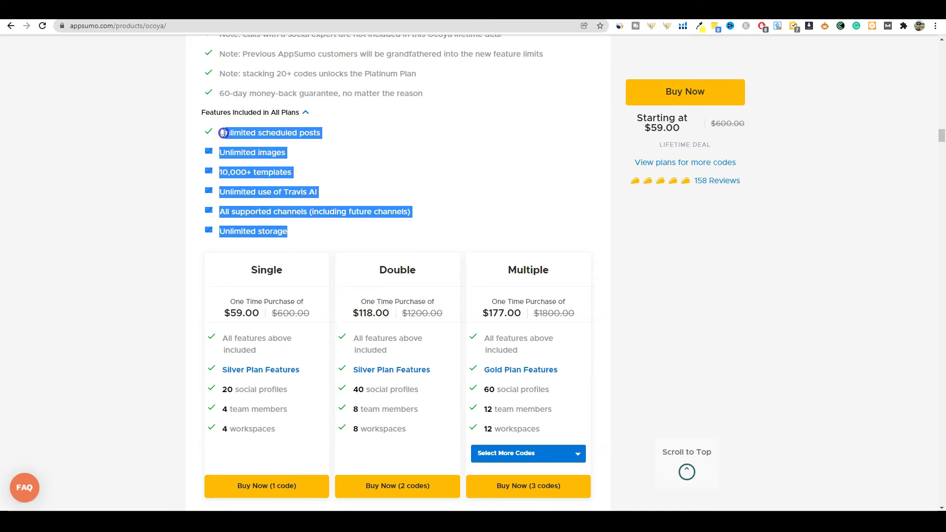
left_click(287, 227)
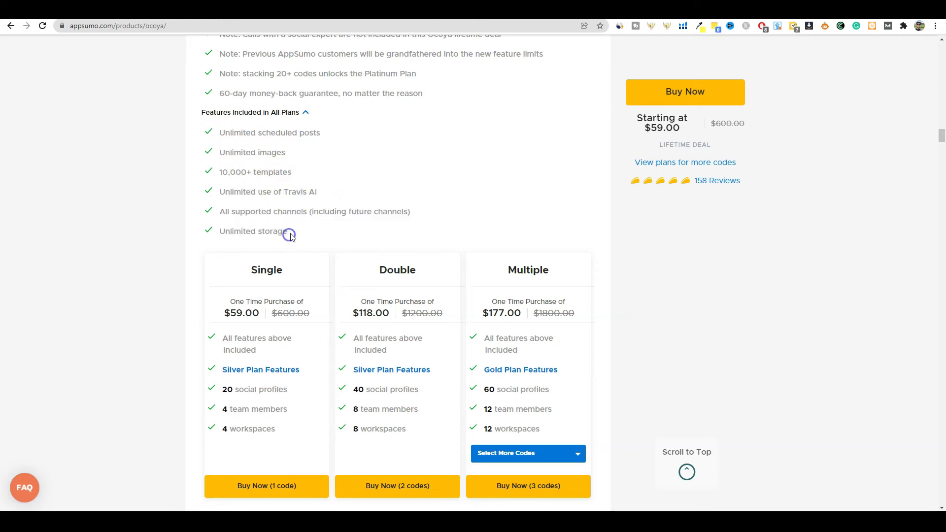